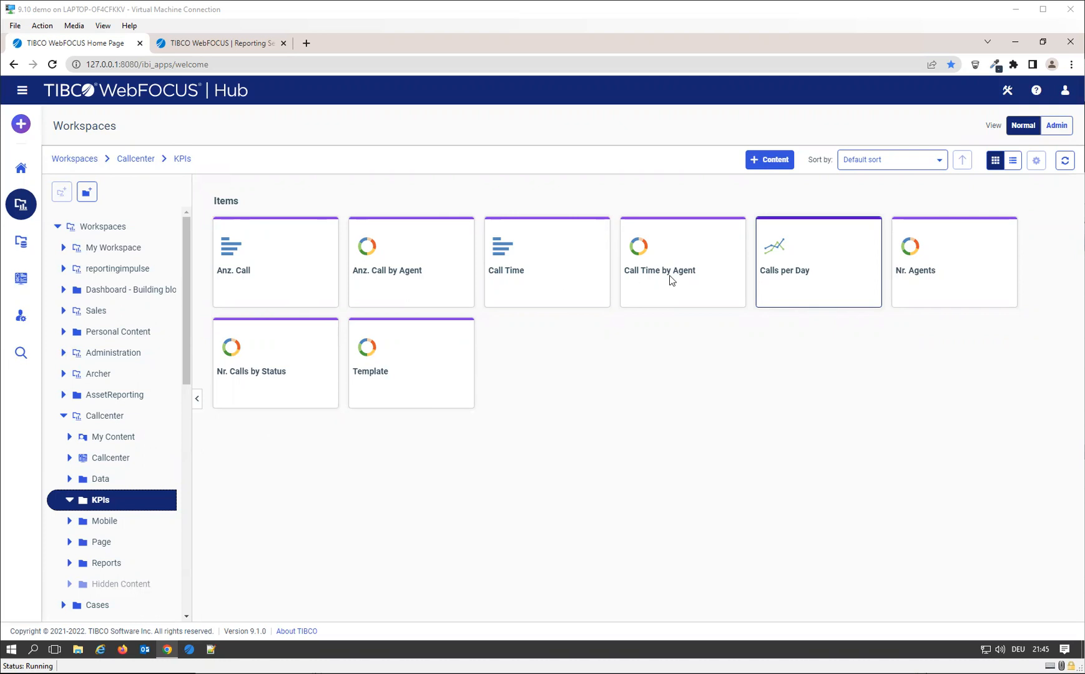
Preview the Calls per Day chart from the KPIs folder, and close the preview
{"action": "right_click", "coordinate": [811, 298]}
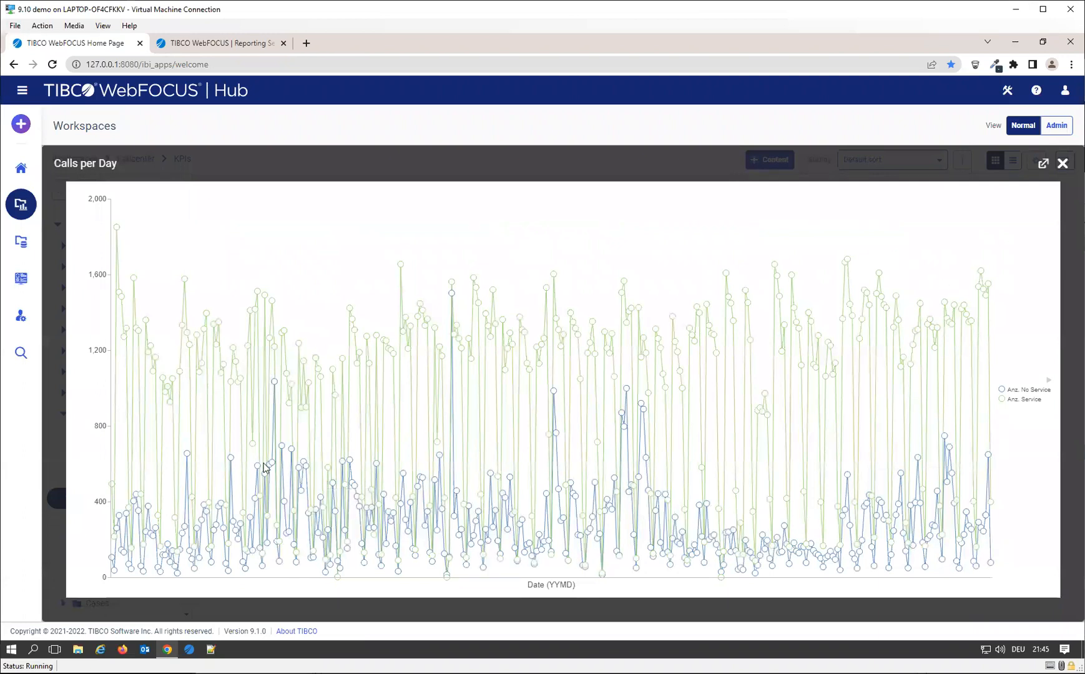
{"action": "left_click", "coordinate": [1062, 162]}
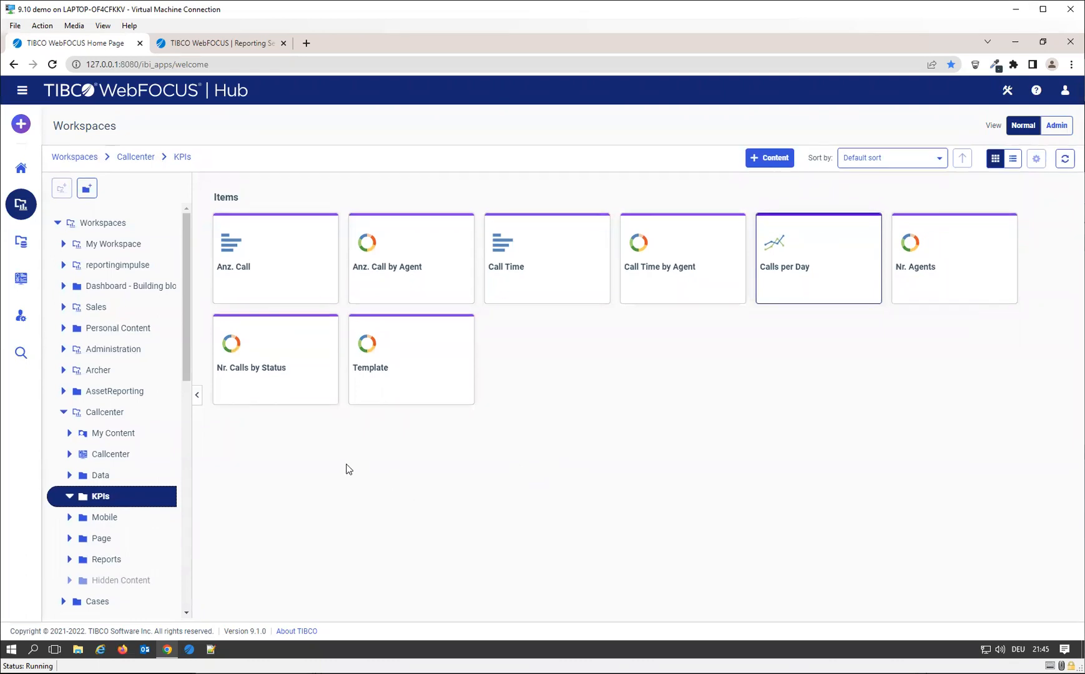
Start assembling visualizations on a new page with the Grid 2-1 template and place Calls per Day in Container 3
{"action": "left_click", "coordinate": [21, 123]}
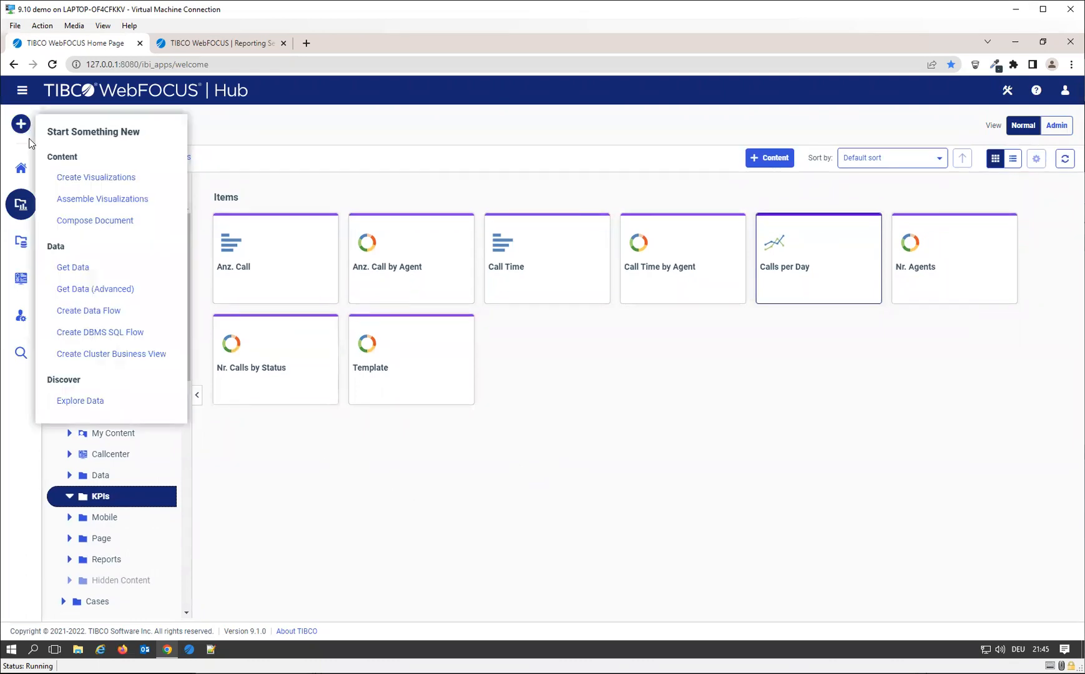
{"action": "left_click", "coordinate": [74, 200]}
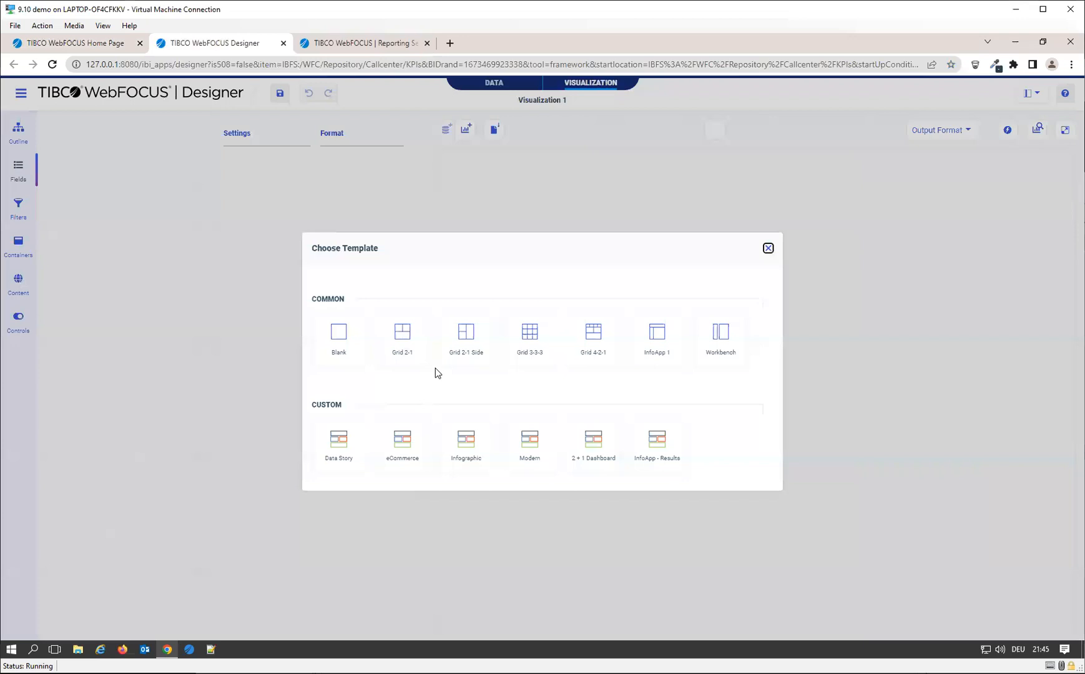
{"action": "left_click", "coordinate": [383, 352]}
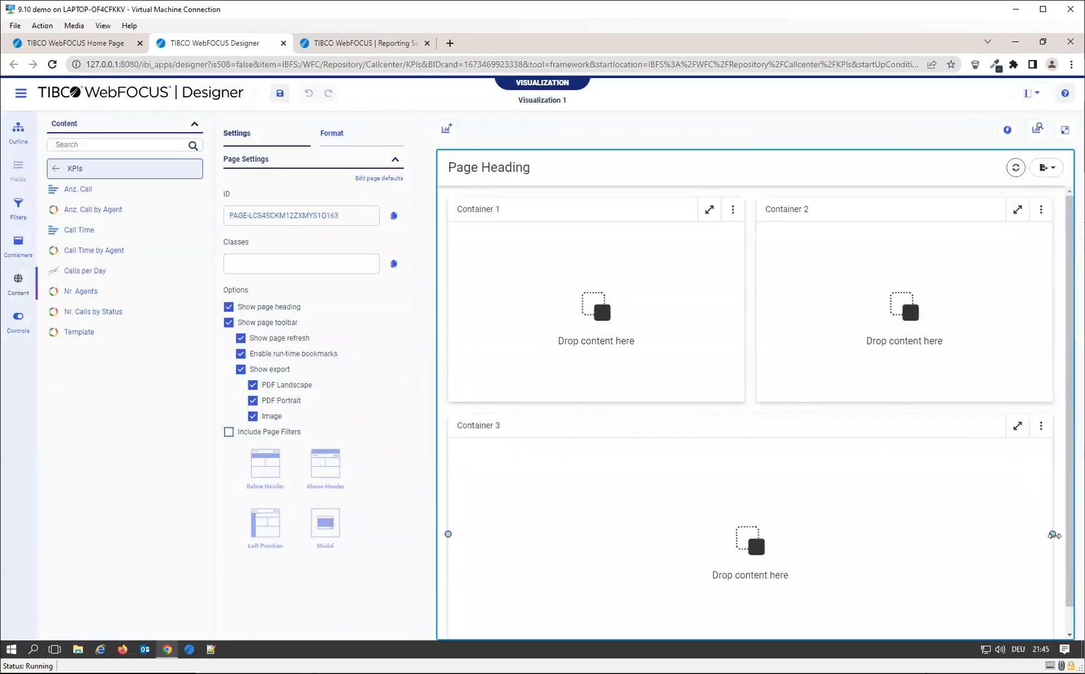
{"action": "left_click_drag", "start_coordinate": [843, 548], "coordinate": [1041, 553]}
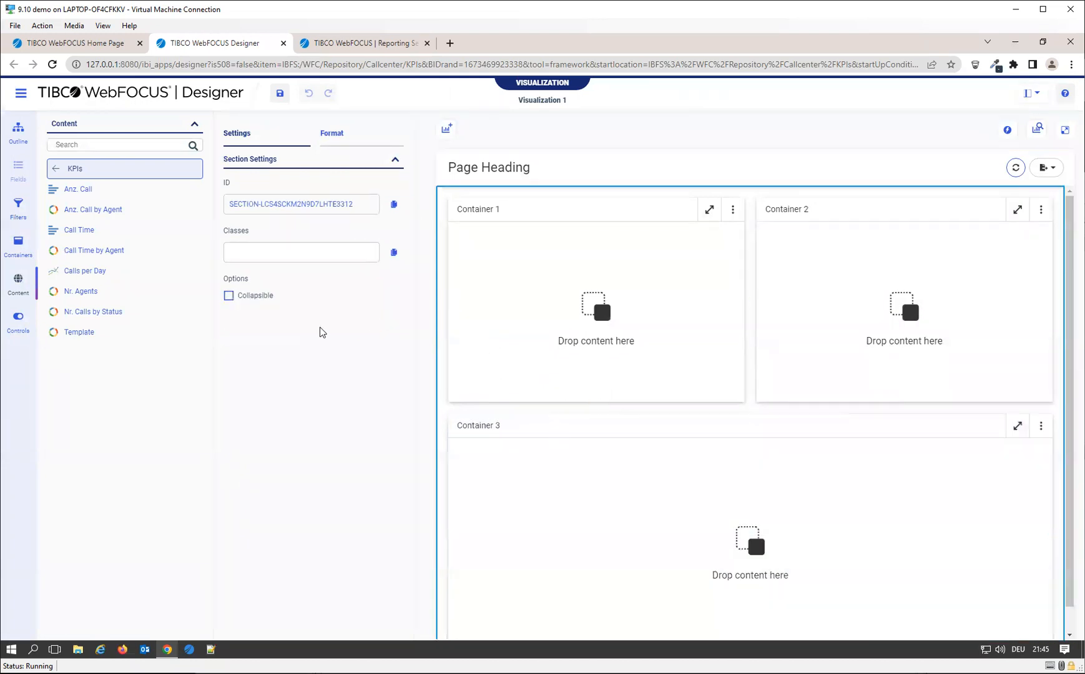
{"action": "left_click_drag", "start_coordinate": [71, 278], "coordinate": [563, 492]}
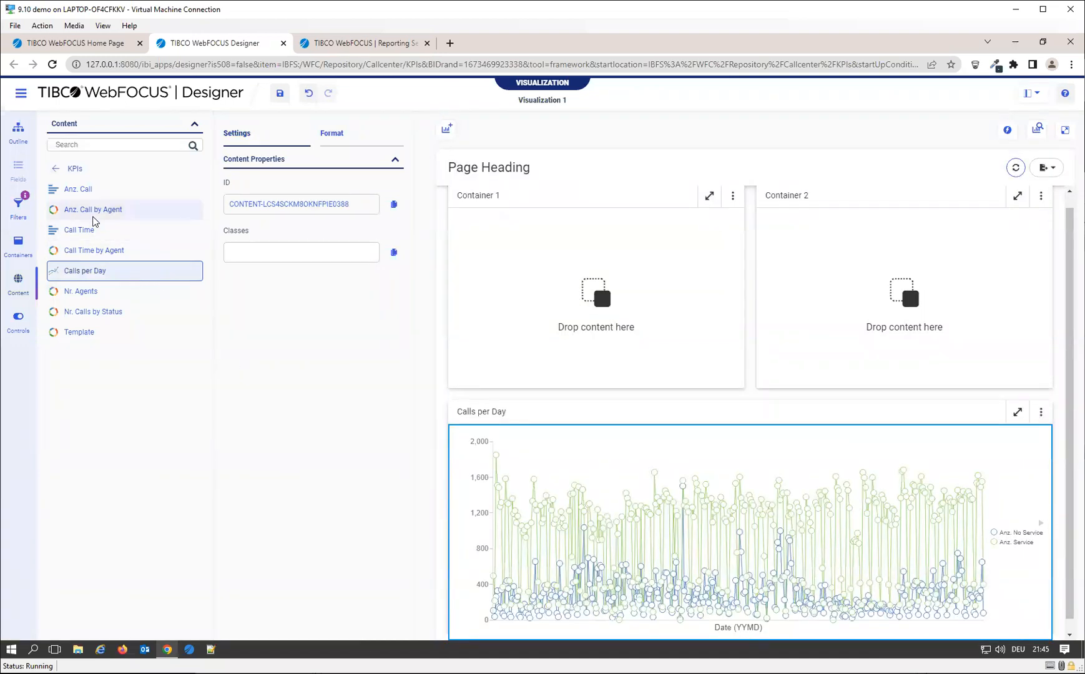
Place Anz. Call by Agent in Container 1 and replace it with Nr. Agents
{"action": "left_click_drag", "start_coordinate": [84, 217], "coordinate": [565, 298]}
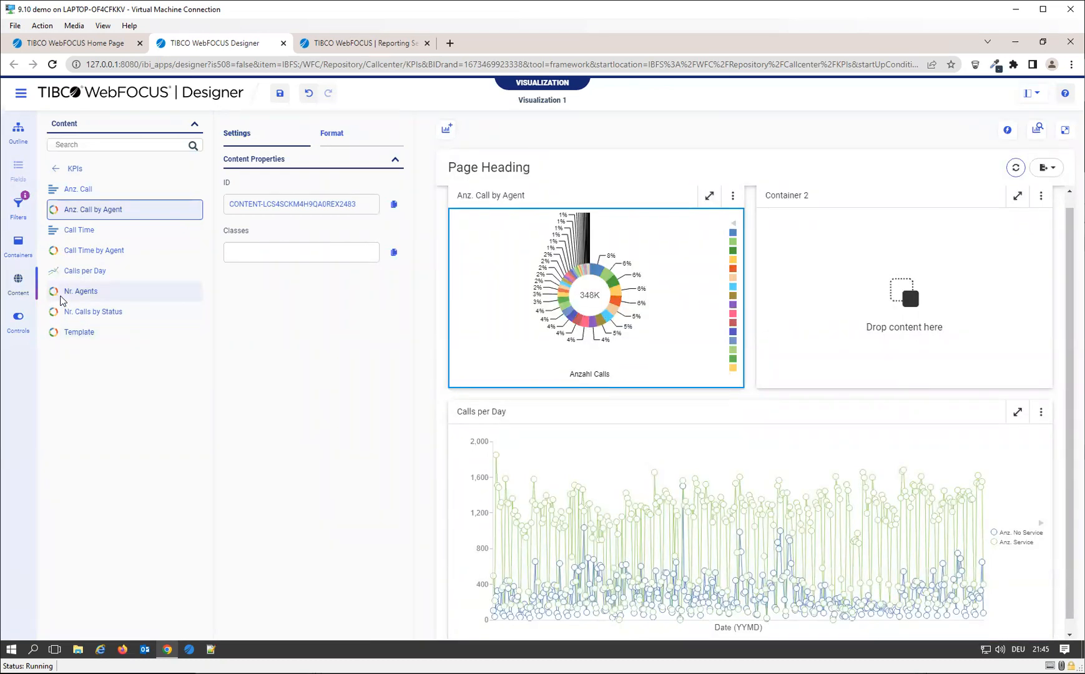
{"action": "left_click_drag", "start_coordinate": [74, 292], "coordinate": [624, 325]}
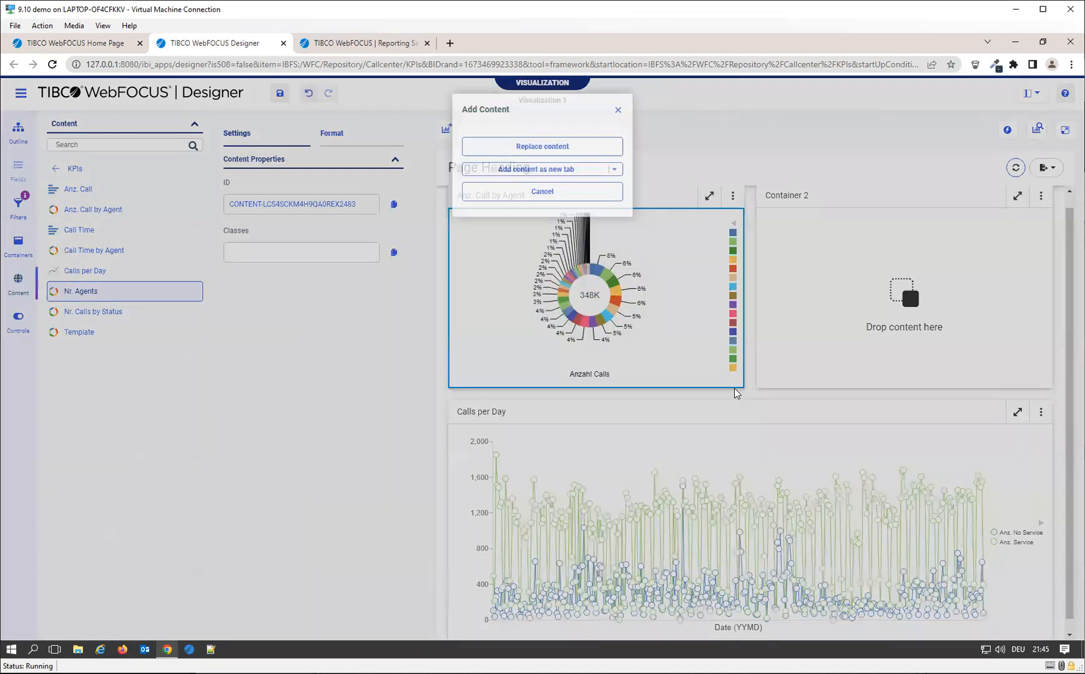
{"action": "left_click", "coordinate": [549, 146]}
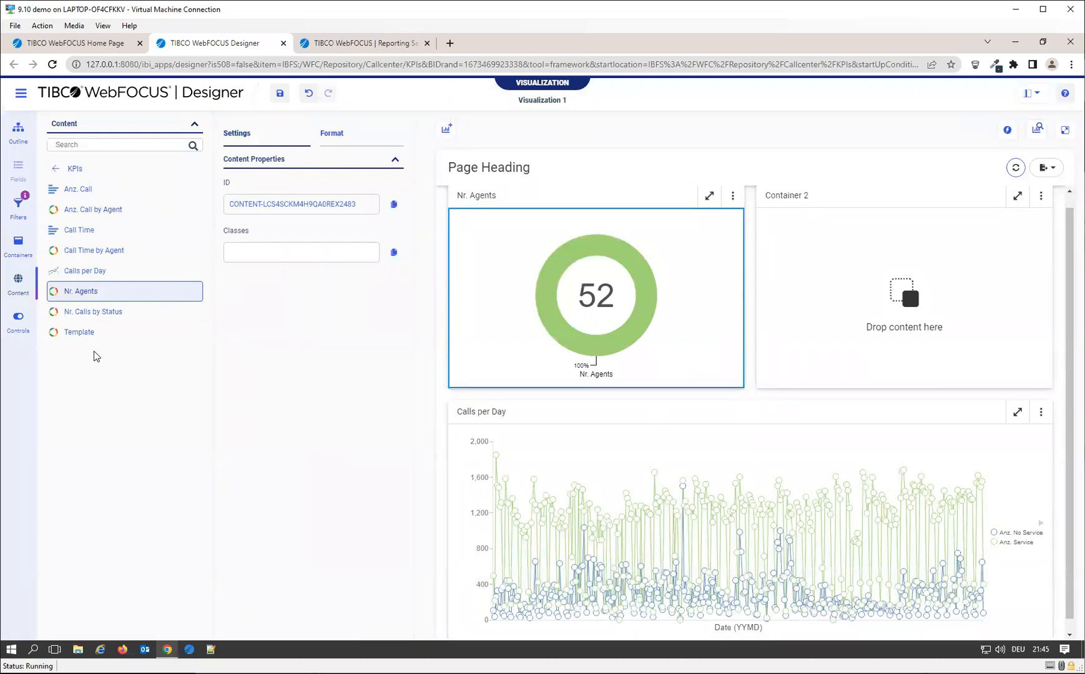
Place Anz. Call in Container 2 and add Call Time to the same container as a new tab
{"action": "left_click_drag", "start_coordinate": [99, 188], "coordinate": [848, 349]}
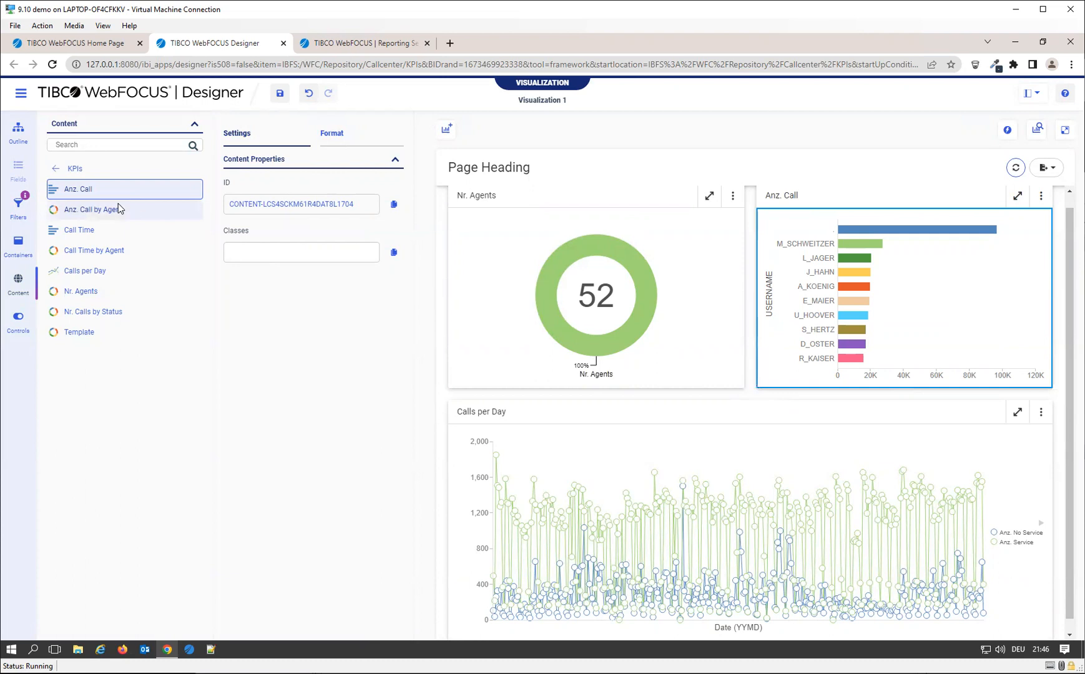
{"action": "left_click", "coordinate": [79, 236]}
{"action": "left_click_drag", "start_coordinate": [80, 238], "coordinate": [921, 293]}
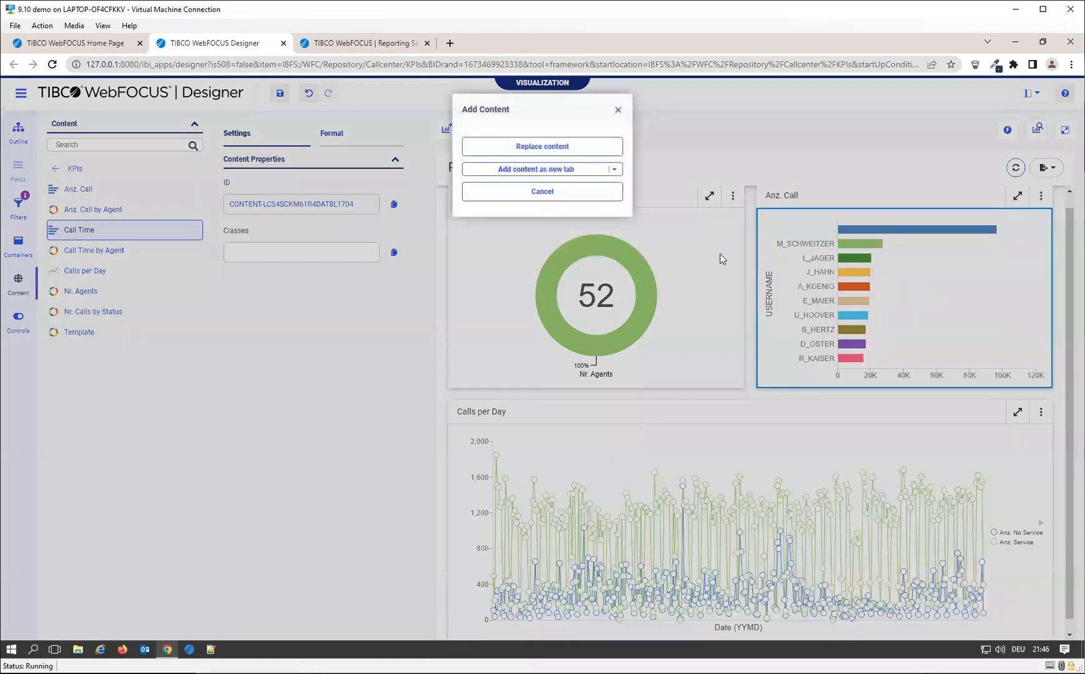
{"action": "left_click", "coordinate": [559, 169]}
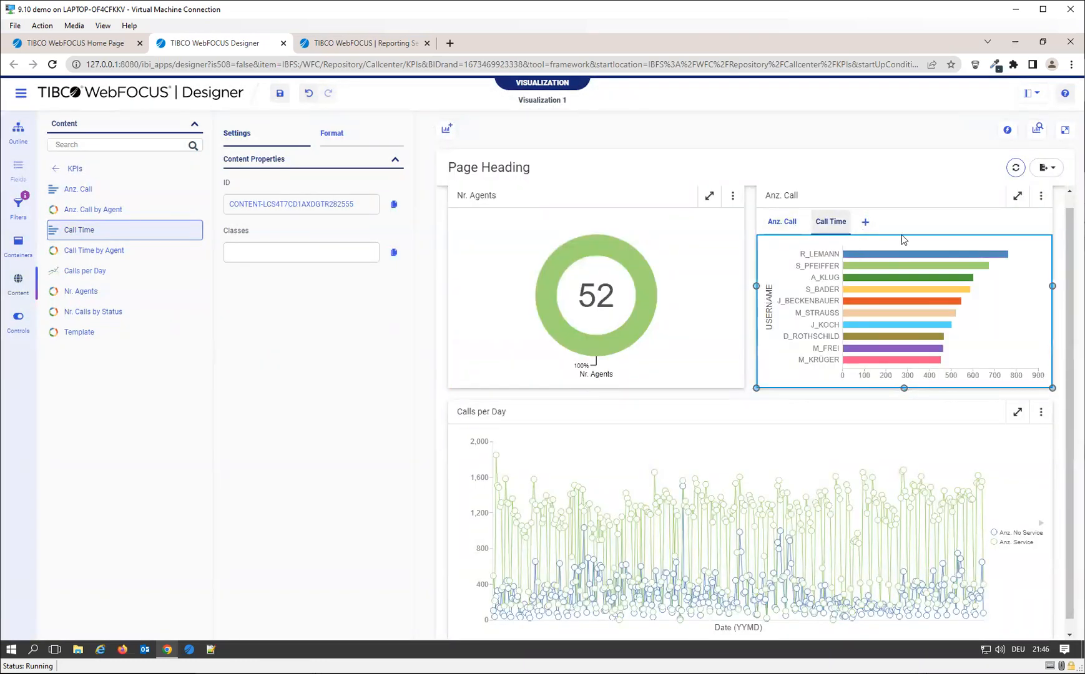
Convert the Anz. Call container to an accordion and expand its Call Time and Anz. Call areas in turn
{"action": "right_click", "coordinate": [799, 200]}
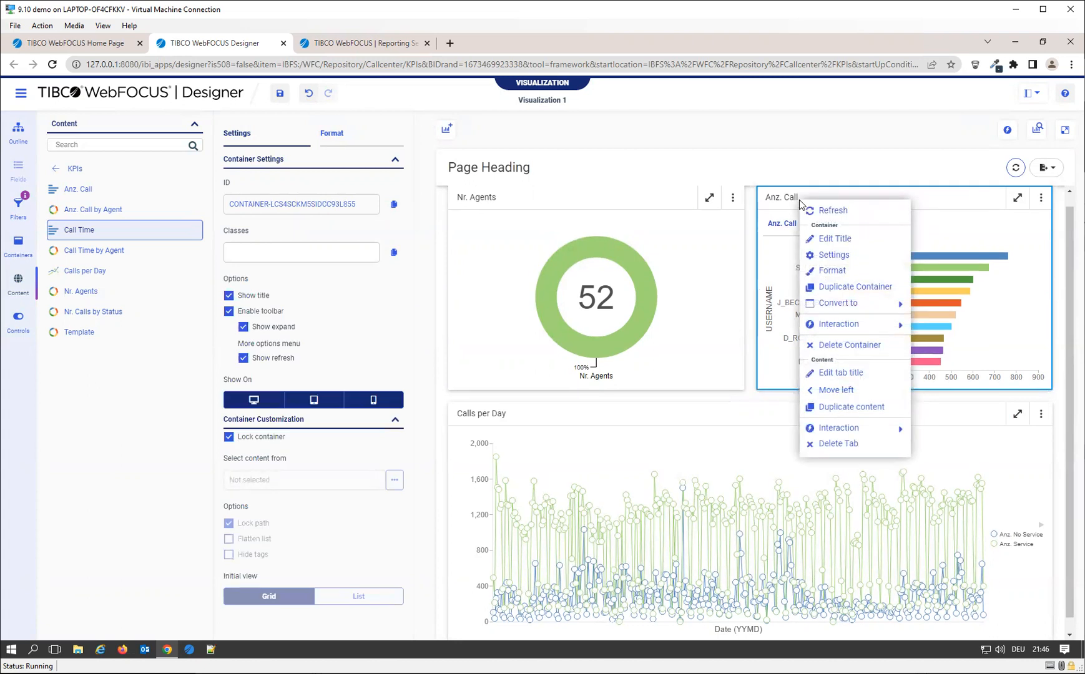
{"action": "mouse_move", "coordinate": [877, 309]}
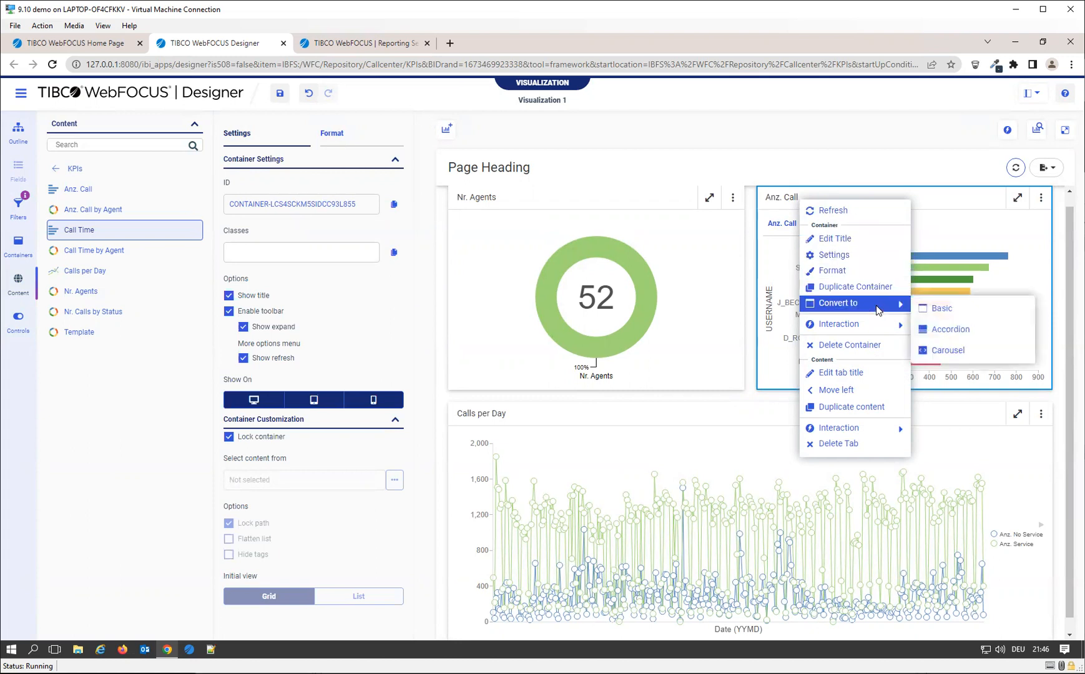
{"action": "left_click", "coordinate": [985, 336]}
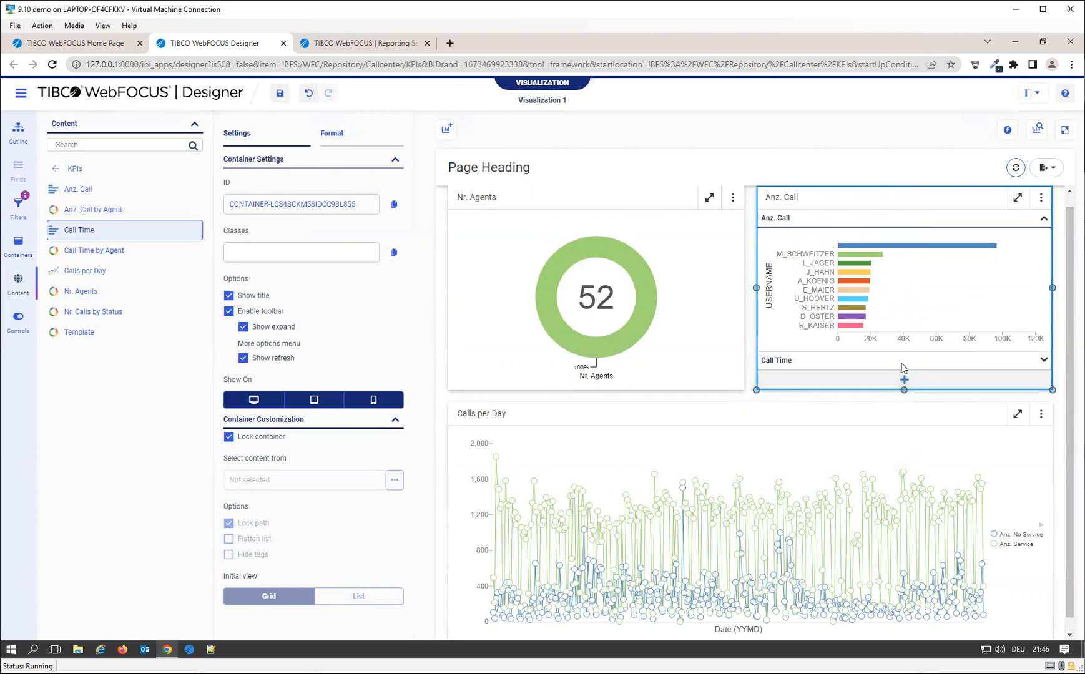
{"action": "left_click", "coordinate": [898, 365]}
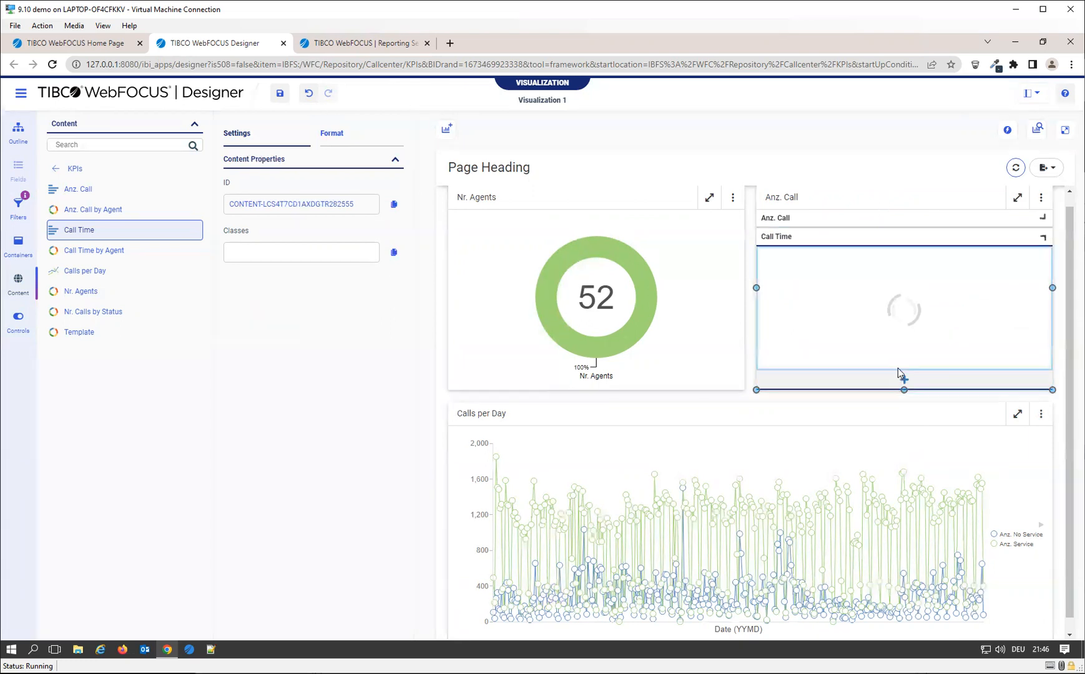
{"action": "left_click", "coordinate": [832, 220]}
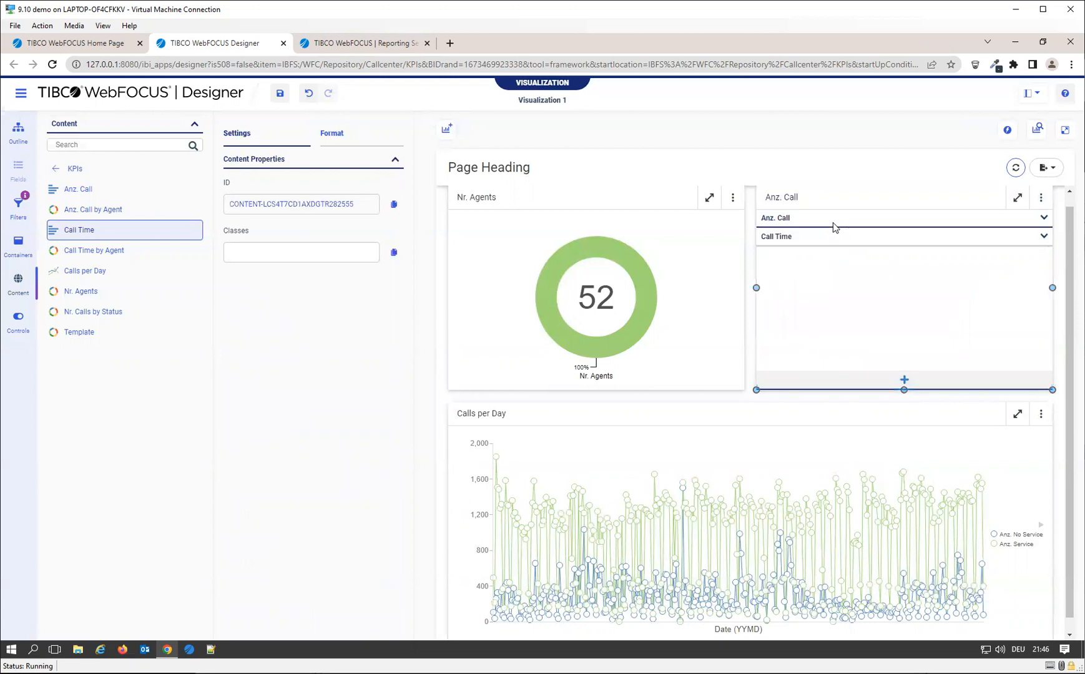
{"action": "left_click", "coordinate": [833, 226]}
Convert the Anz. Call container to a carousel and try switching between its slides
{"action": "right_click", "coordinate": [832, 226]}
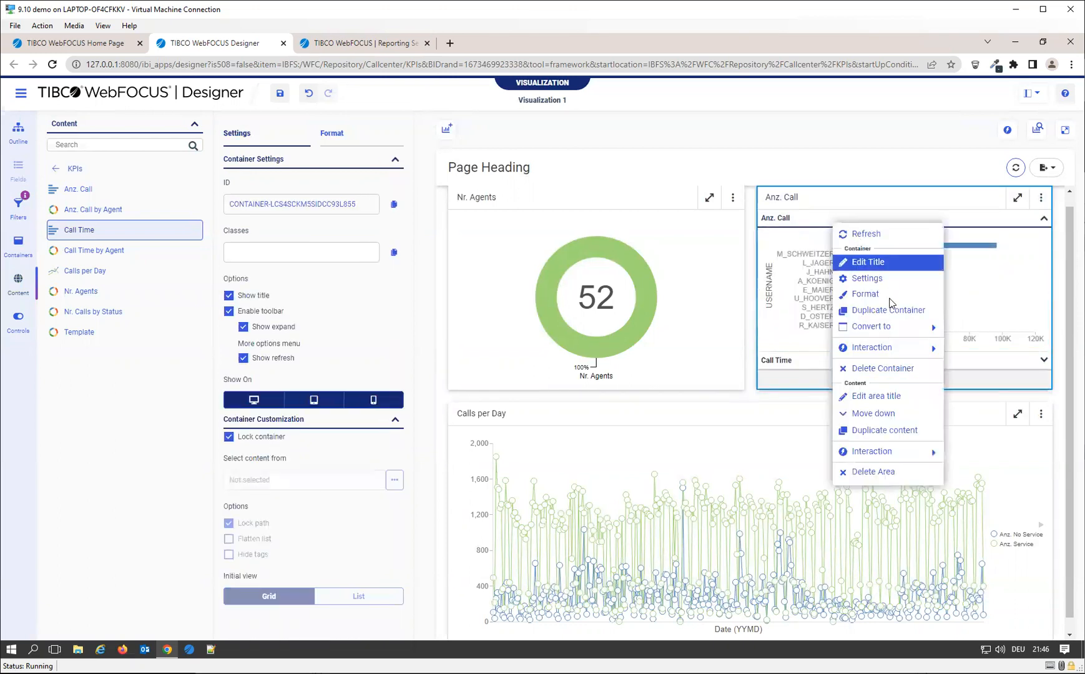
{"action": "mouse_move", "coordinate": [897, 329]}
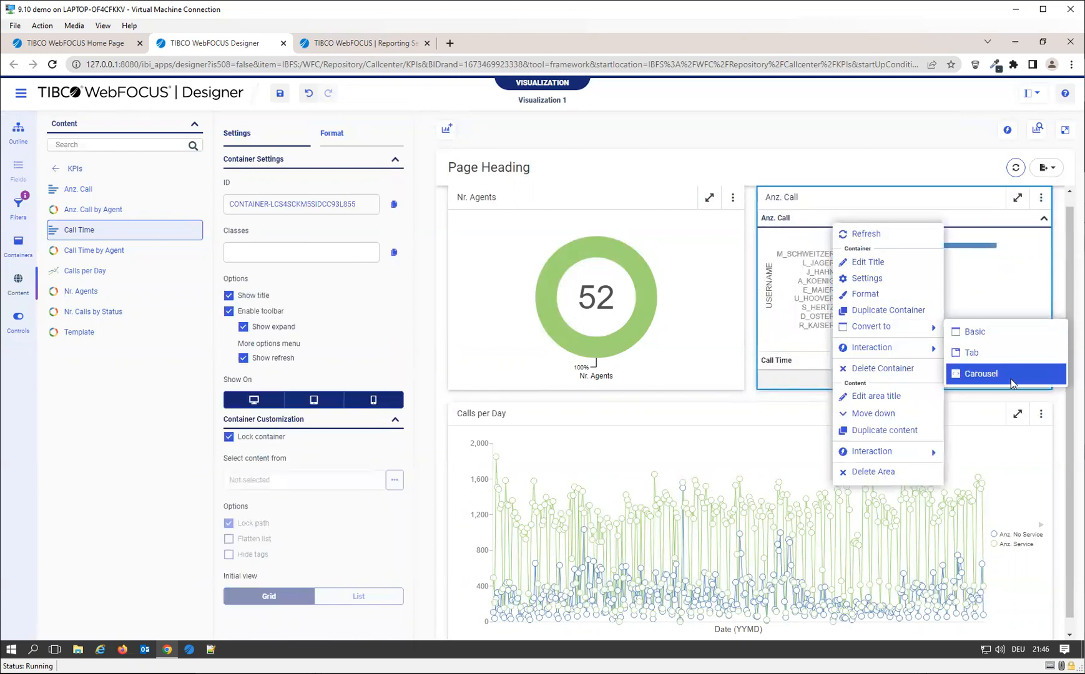
{"action": "left_click", "coordinate": [979, 373]}
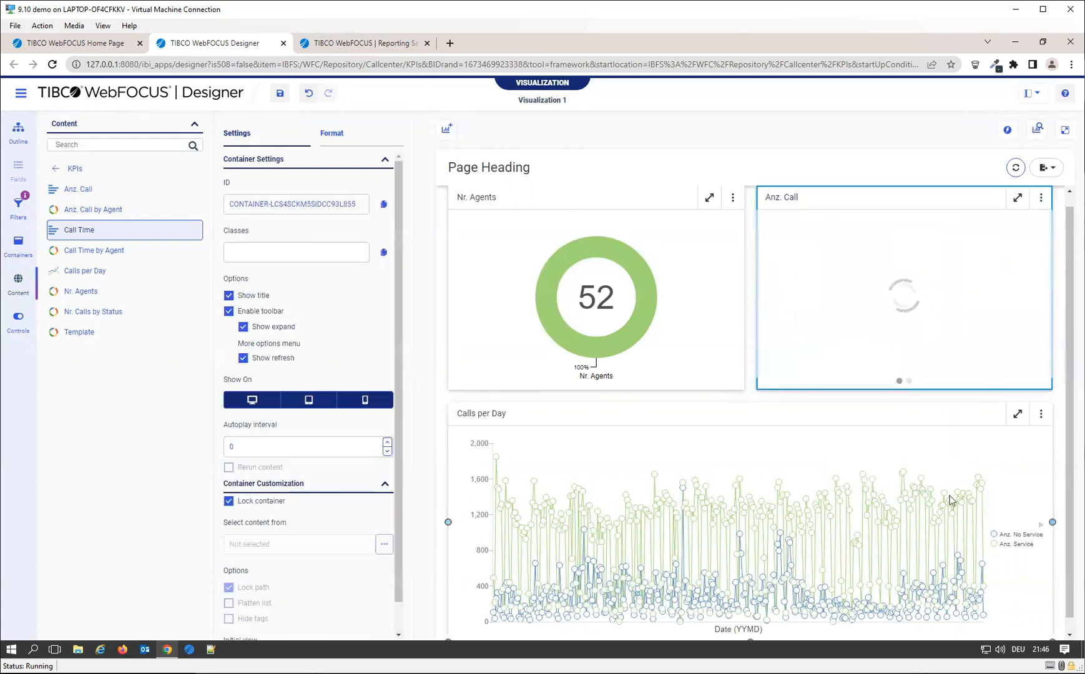
{"action": "left_click", "coordinate": [910, 383]}
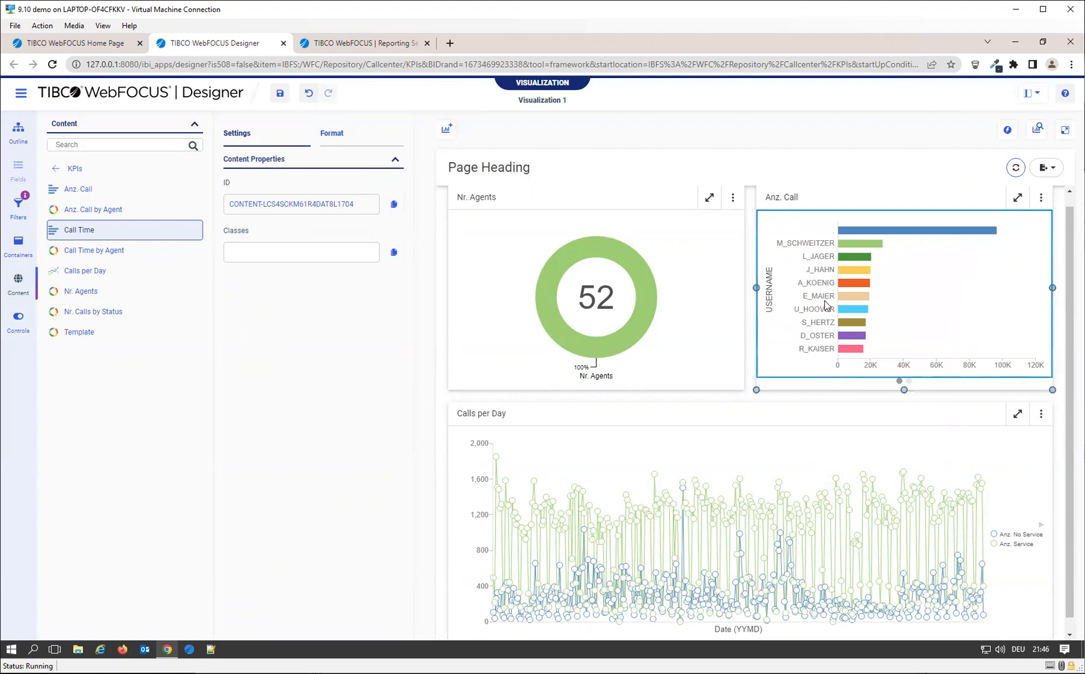
Run the page in its own browser tab and close the Reporting Server tab, discarding its unsaved changes
{"action": "left_click", "coordinate": [1065, 130]}
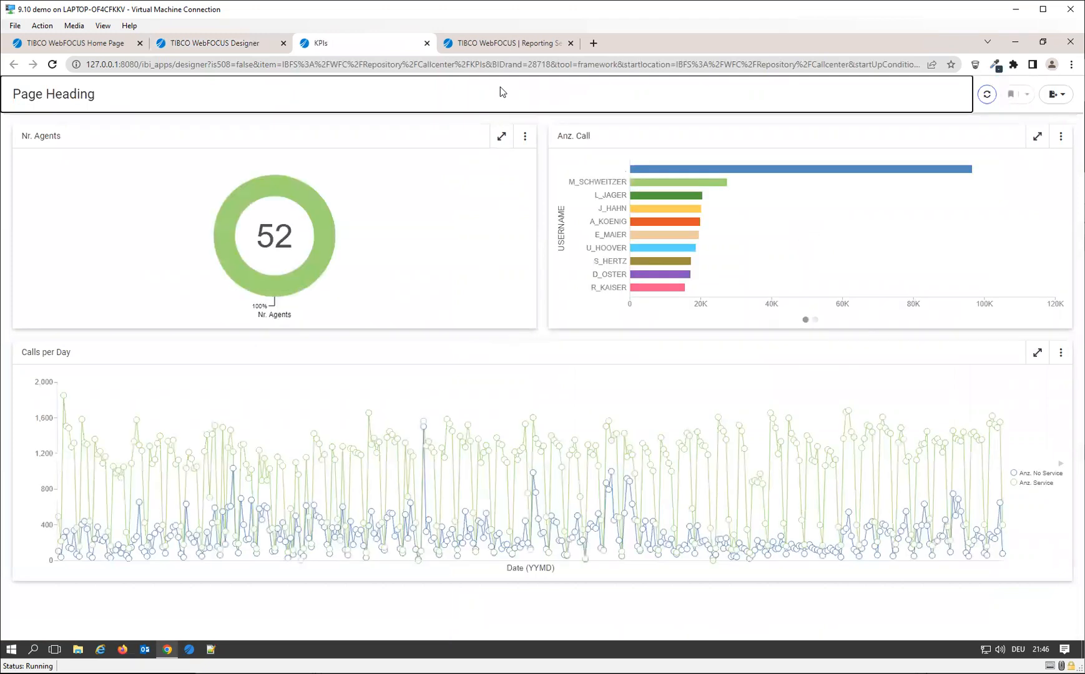
{"action": "left_click", "coordinate": [569, 44]}
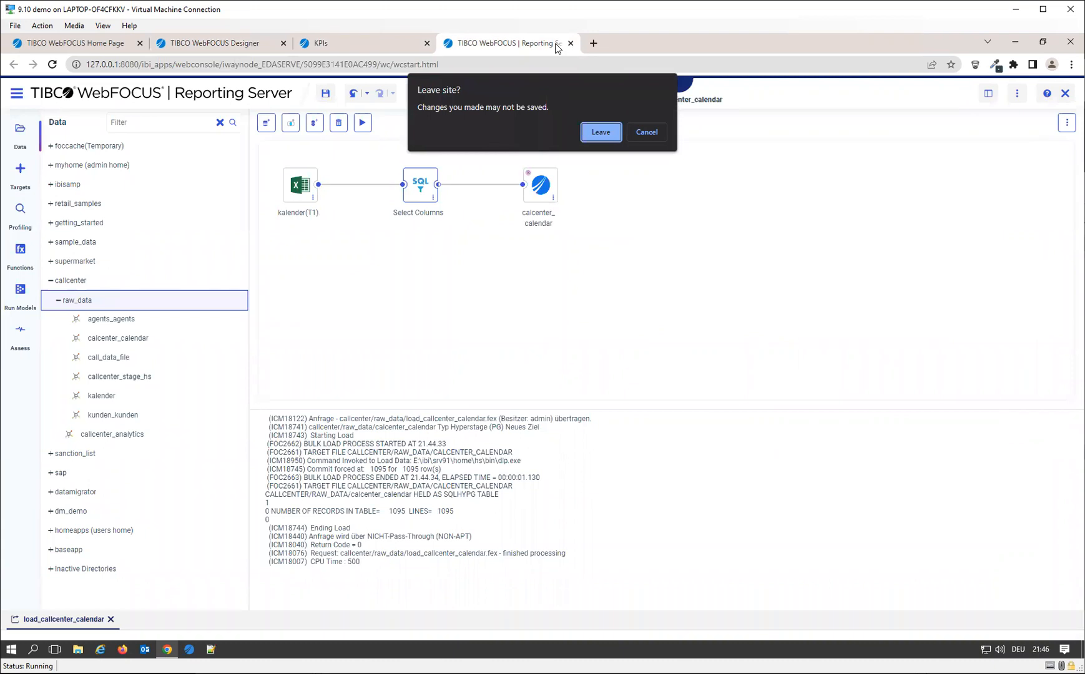
{"action": "left_click", "coordinate": [601, 133]}
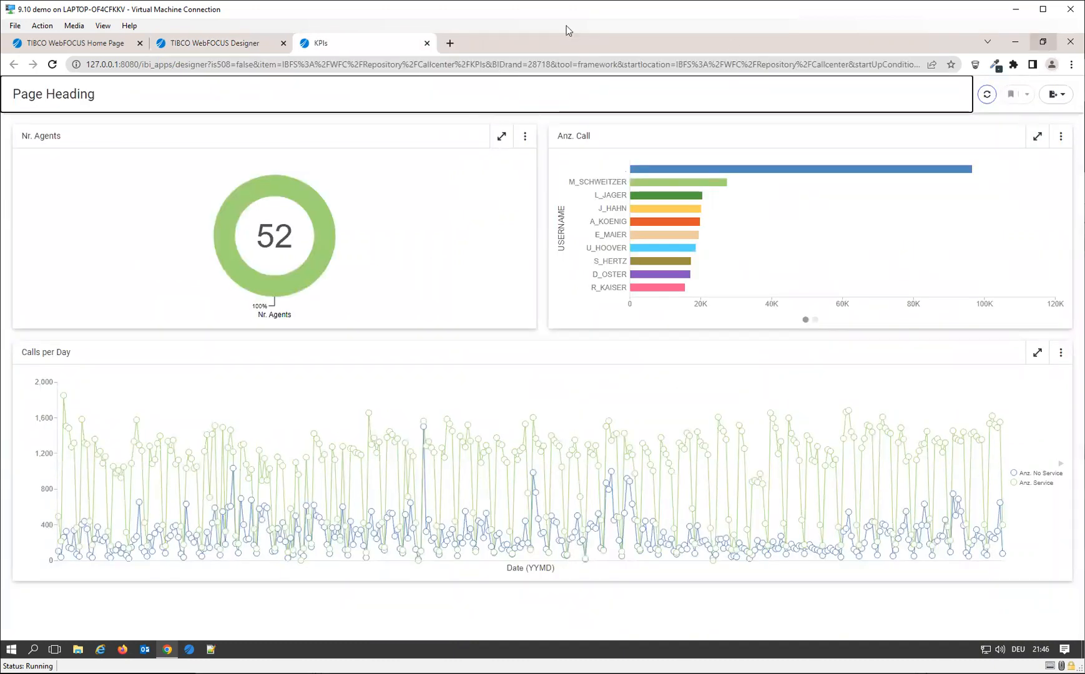
Shrink the browser window to about half the screen width and review how the running page's layout adapts
{"action": "left_click", "coordinate": [1043, 41]}
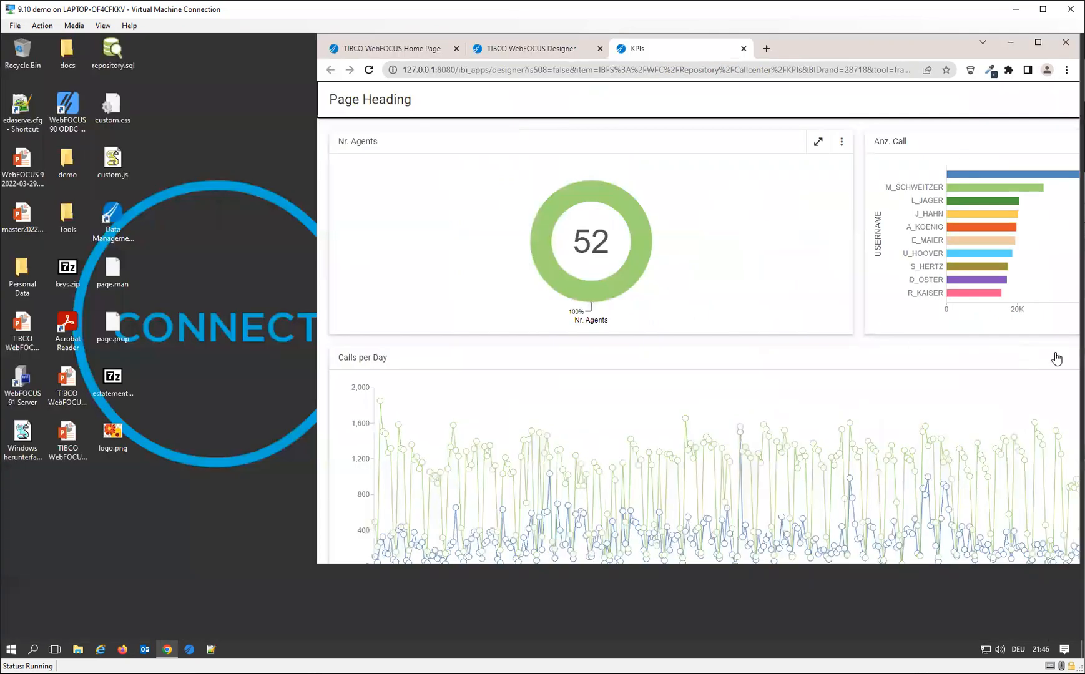
{"action": "left_click_drag", "start_coordinate": [817, 45], "coordinate": [659, 66]}
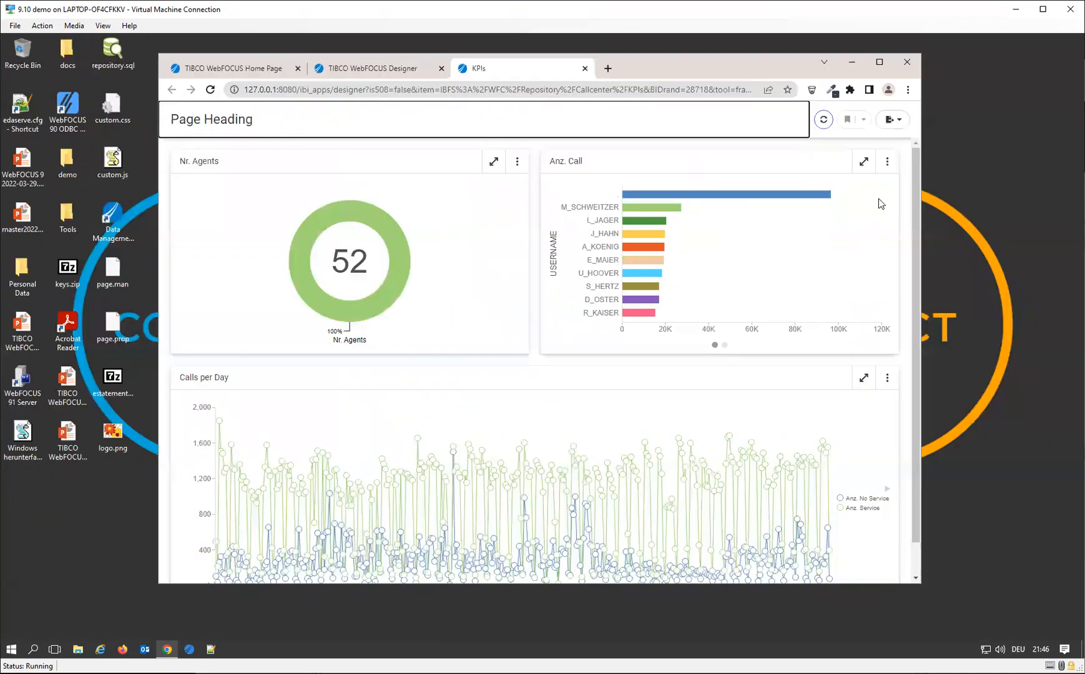
{"action": "left_click_drag", "start_coordinate": [746, 240], "coordinate": [571, 254]}
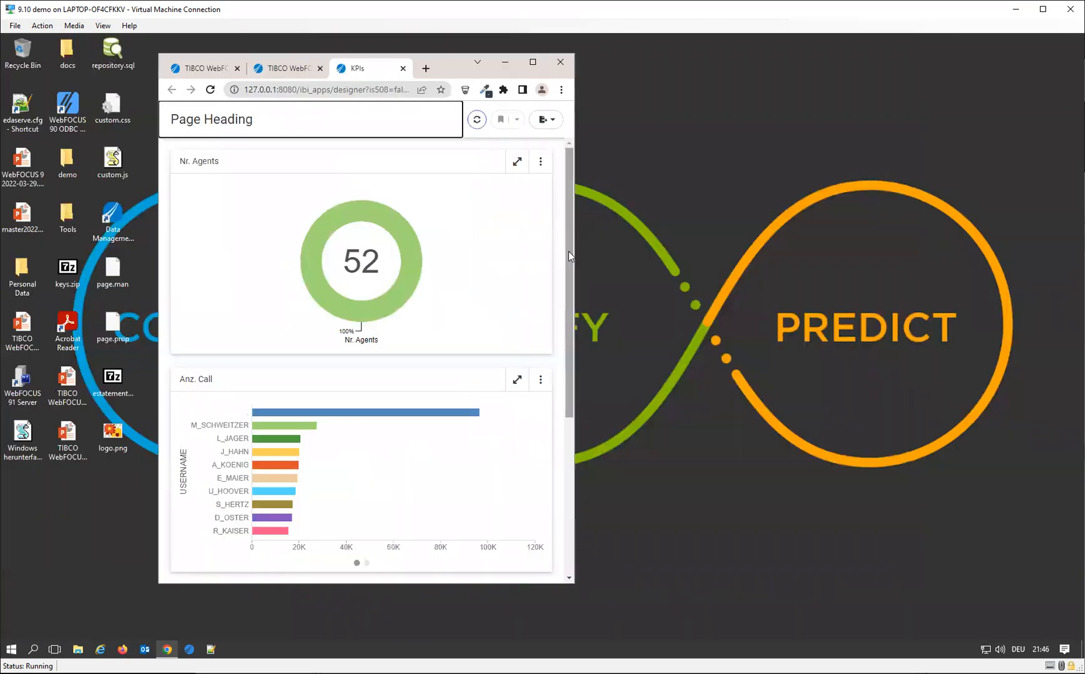
{"action": "scroll", "coordinate": [455, 343], "scroll_direction": "down", "scroll_amount": 4}
{"action": "scroll", "coordinate": [454, 344], "scroll_direction": "up", "scroll_amount": 4}
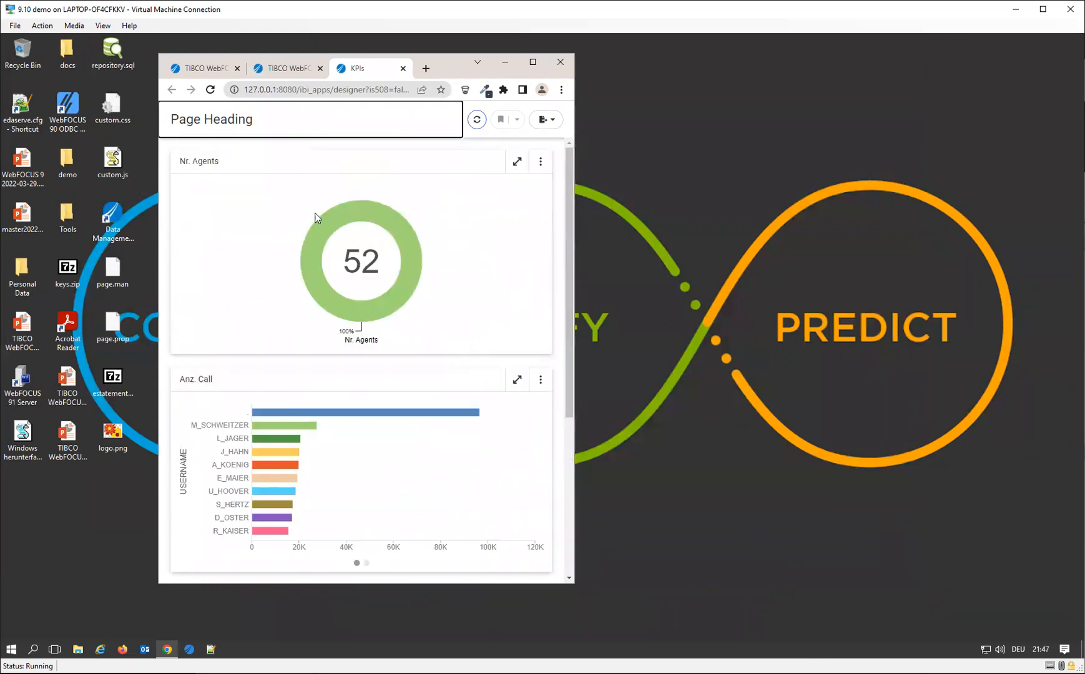
Narrow the browser window to phone-like width, review all three containers on the page, and maximize the window again
{"action": "left_click_drag", "start_coordinate": [568, 342], "coordinate": [460, 341]}
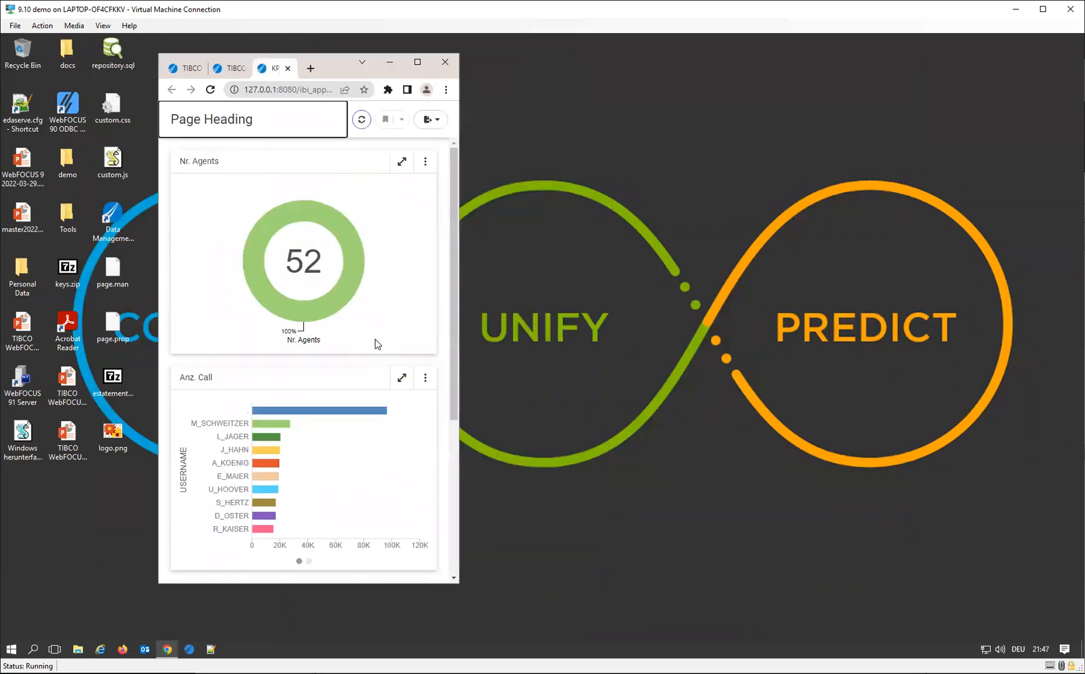
{"action": "scroll", "coordinate": [364, 324], "scroll_direction": "down", "scroll_amount": 4}
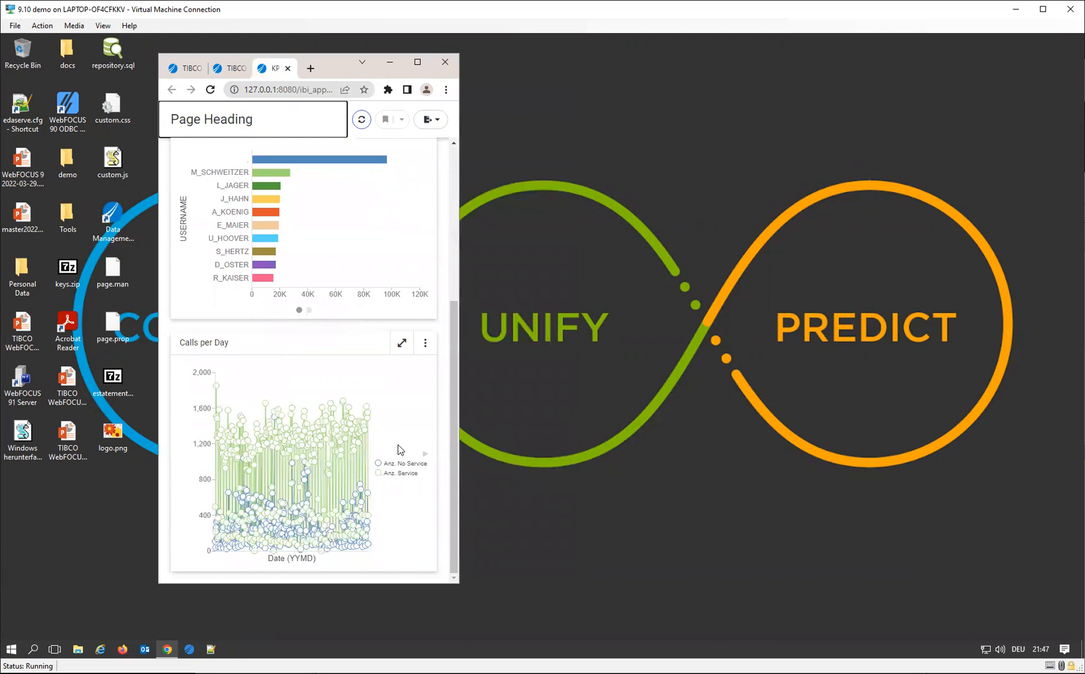
{"action": "scroll", "coordinate": [286, 228], "scroll_direction": "up", "scroll_amount": 4}
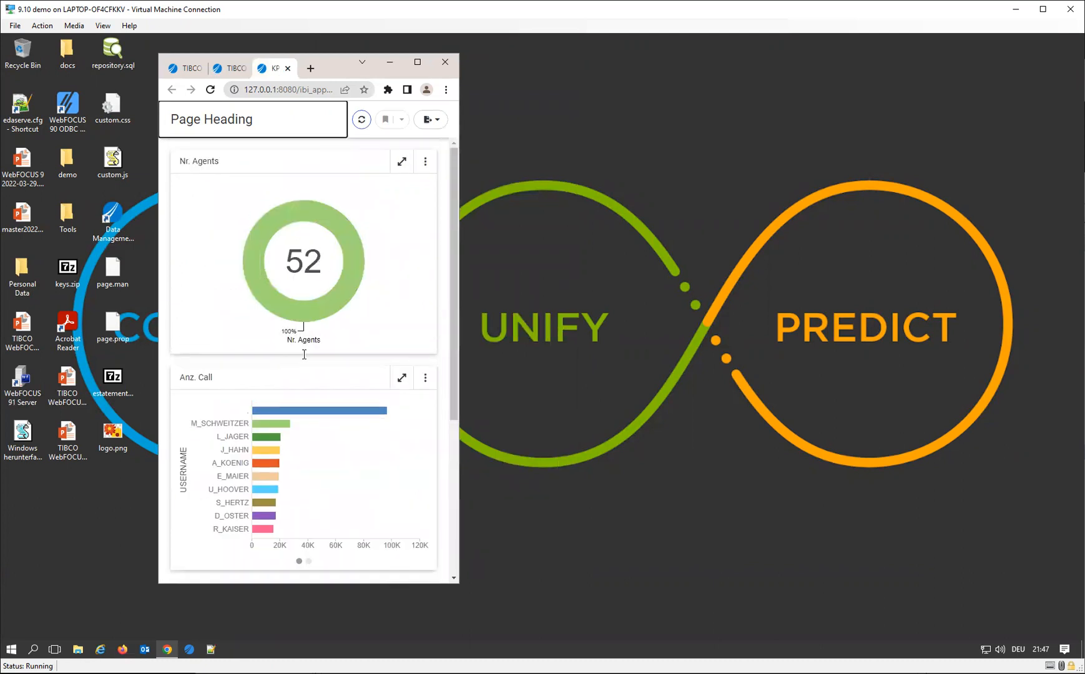
{"action": "scroll", "coordinate": [304, 353], "scroll_direction": "down", "scroll_amount": 4}
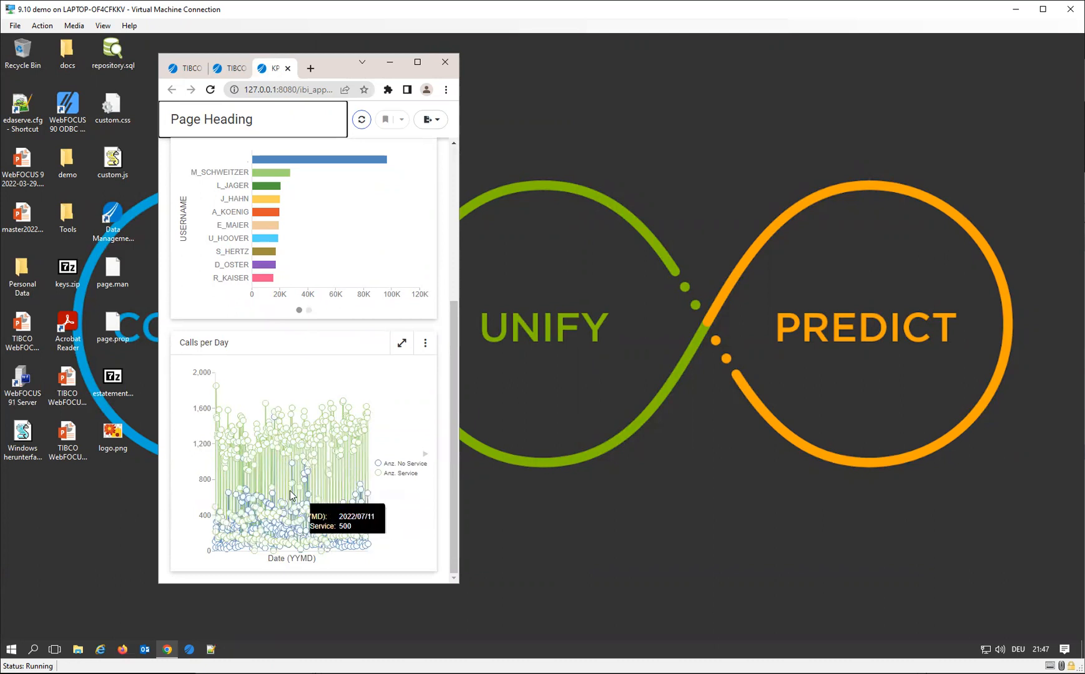
{"action": "scroll", "coordinate": [305, 373], "scroll_direction": "up", "scroll_amount": 4}
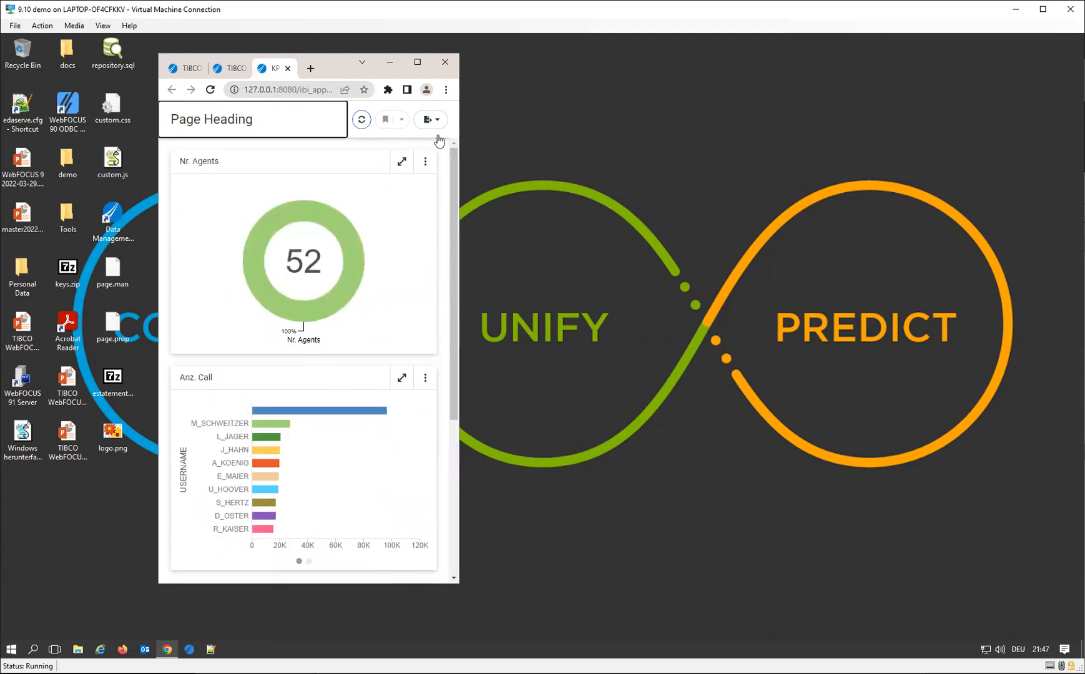
{"action": "left_click", "coordinate": [418, 62]}
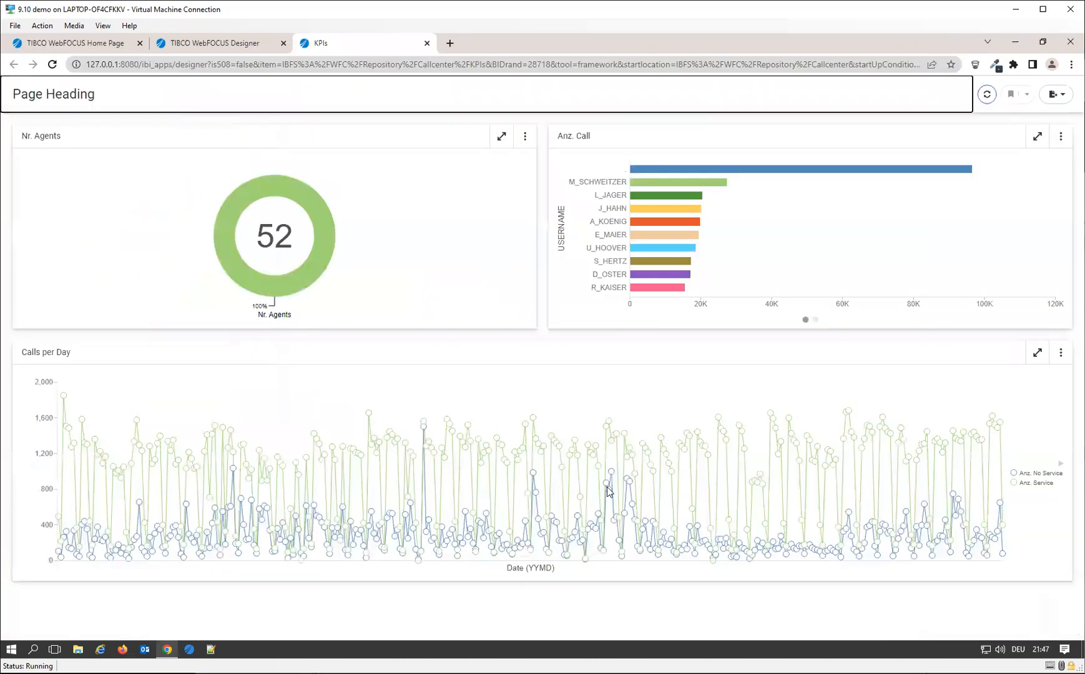
Return to the page design and turn off phone display for the Calls per Day container
{"action": "left_click", "coordinate": [208, 50]}
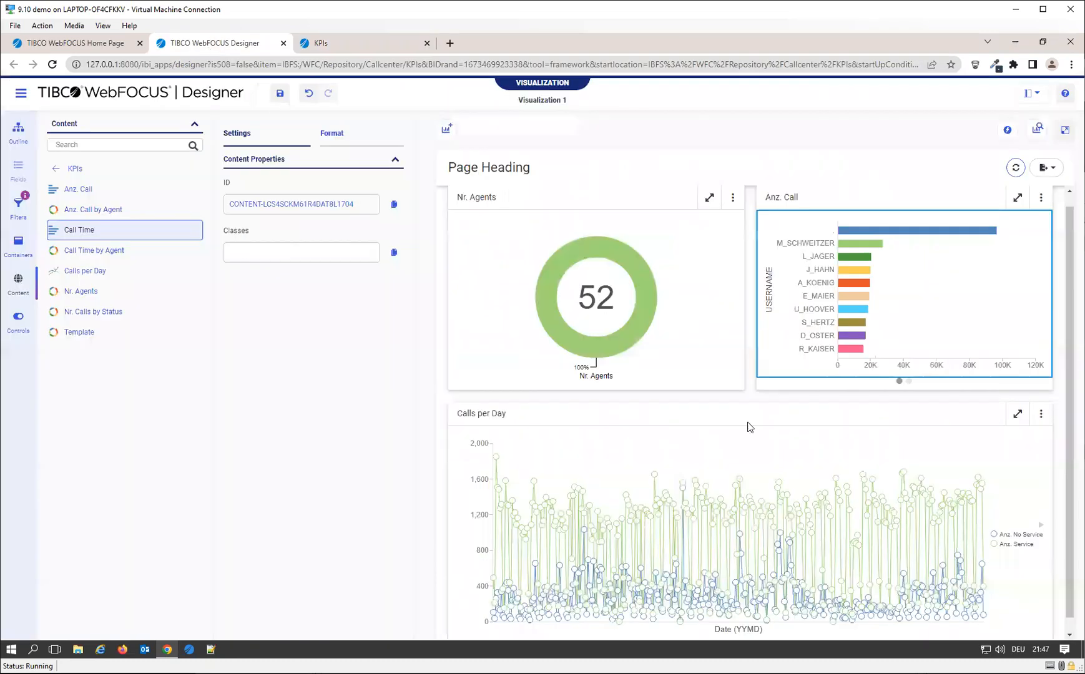
{"action": "left_click", "coordinate": [807, 415]}
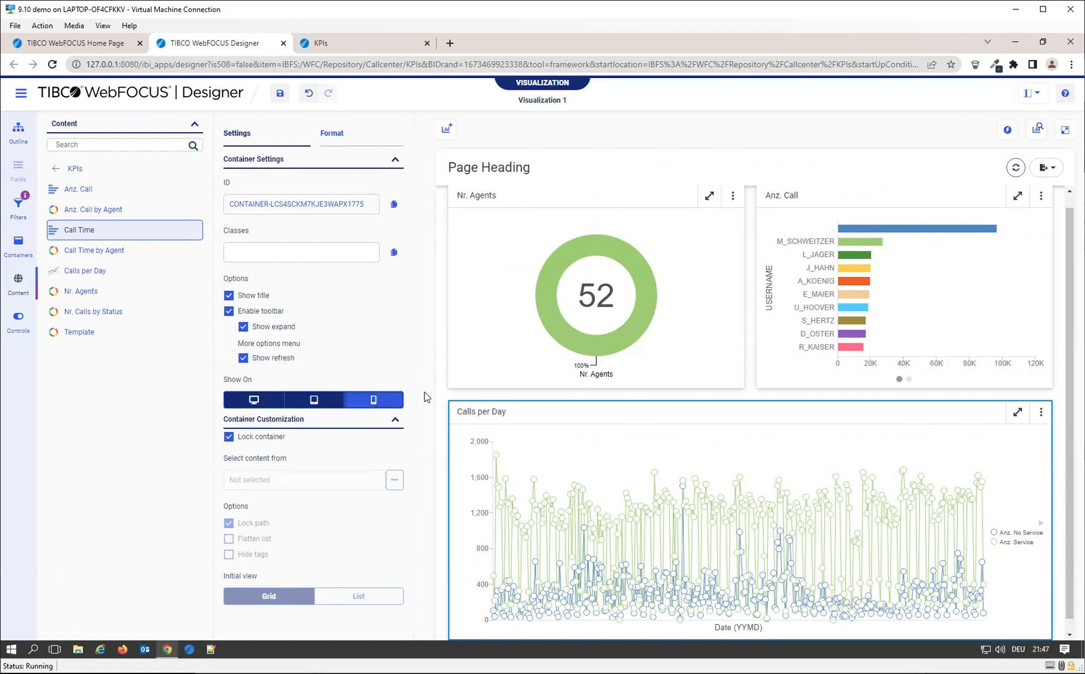
{"action": "left_click", "coordinate": [381, 403]}
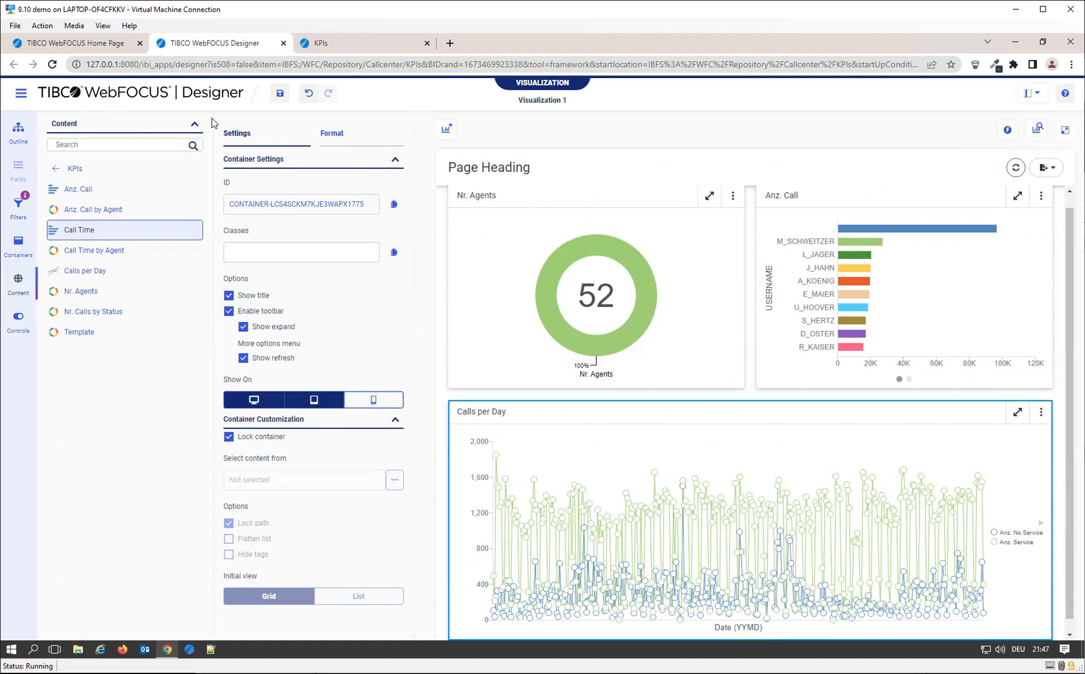
Save the page in the Callcenter workspace with the title Responsive Page
{"action": "left_click", "coordinate": [280, 94]}
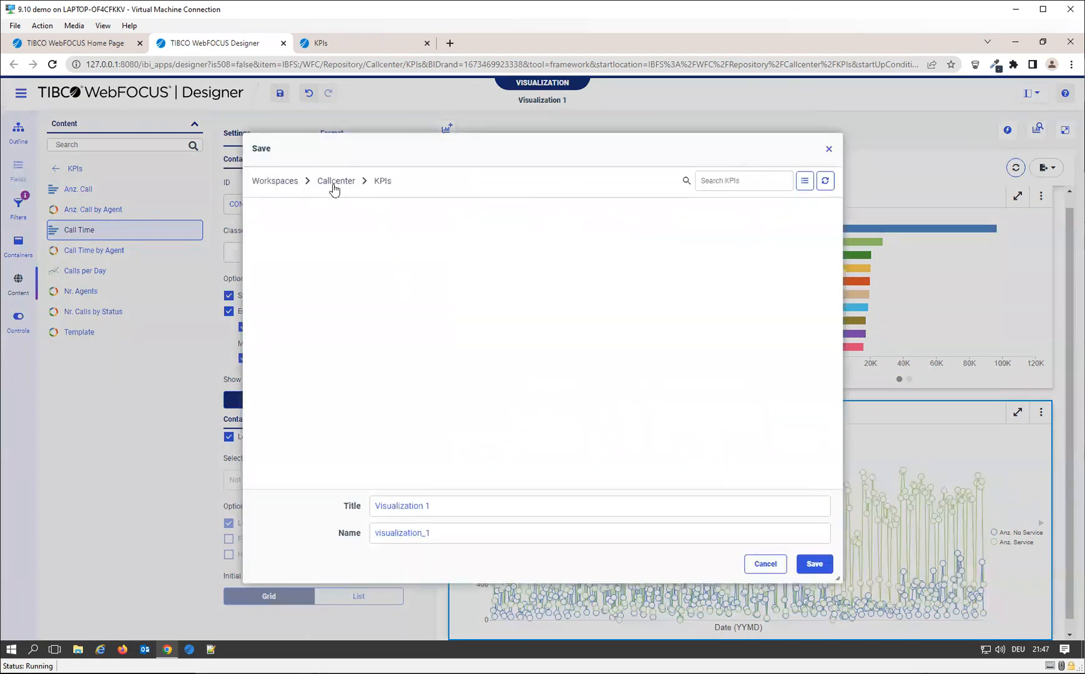
{"action": "left_click", "coordinate": [335, 185]}
{"action": "left_click_drag", "start_coordinate": [440, 510], "coordinate": [284, 495]}
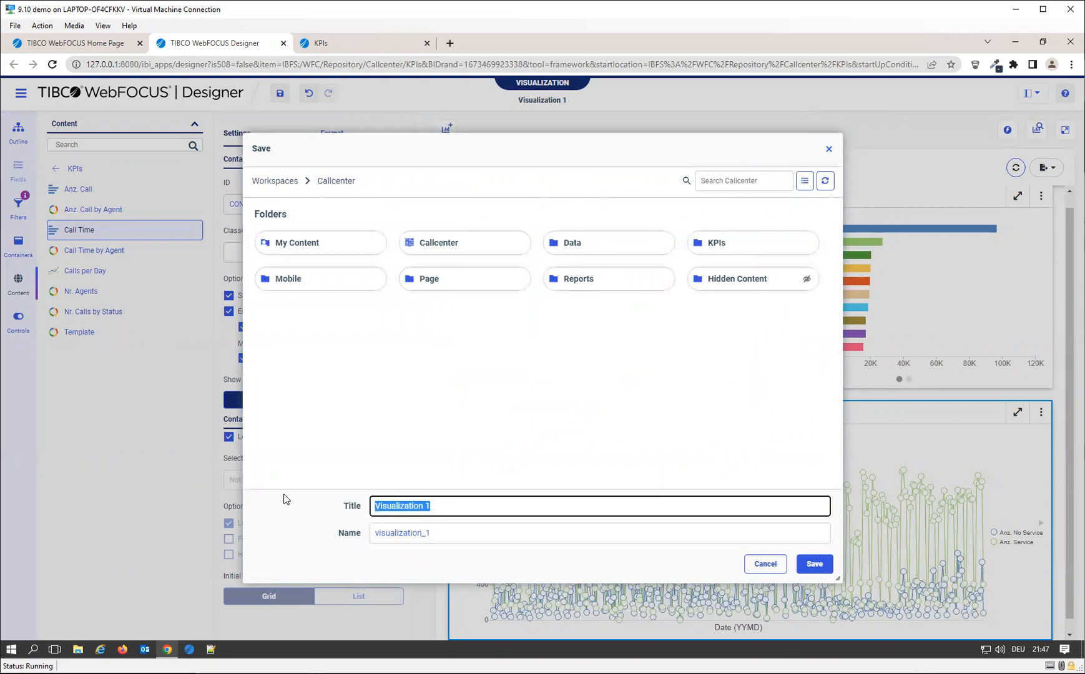
{"action": "type", "text": "Respon"}
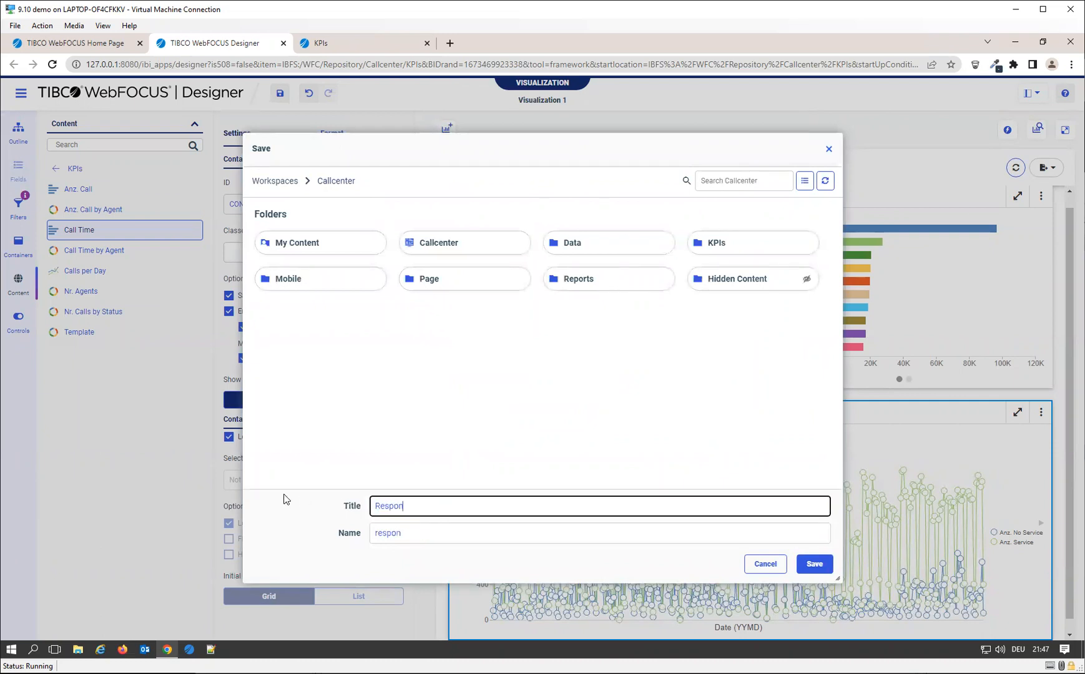
{"action": "type", "text": "sive Page"}
{"action": "left_click", "coordinate": [814, 563]}
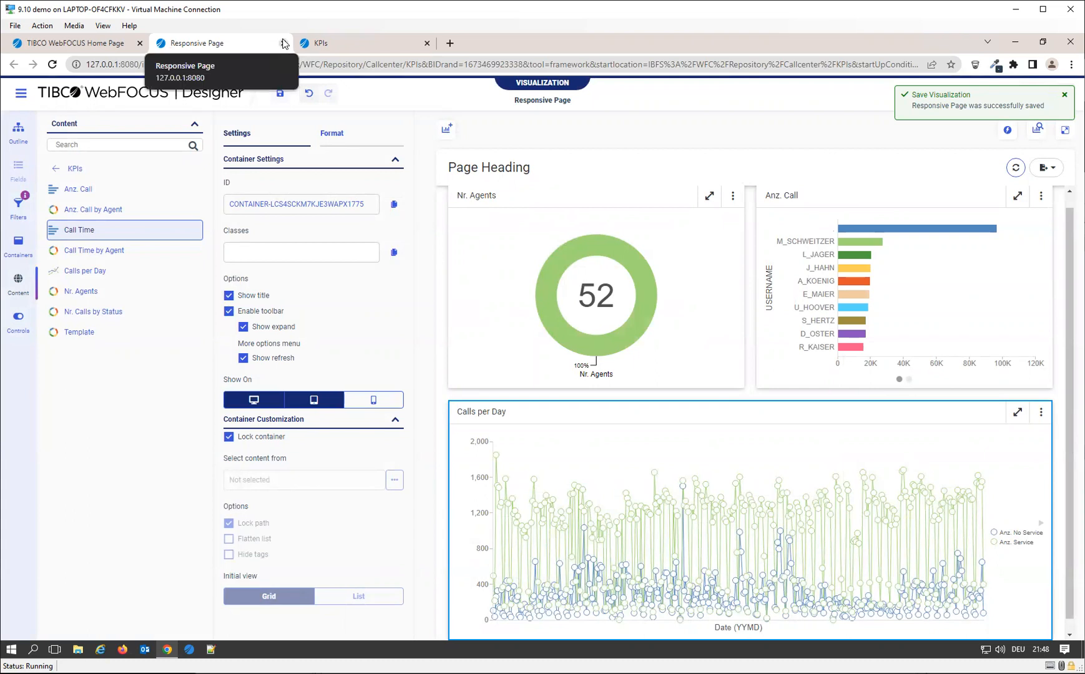
Run the saved Responsive Page in a new window from the Callcenter workspace and close it after viewing
{"action": "left_click", "coordinate": [81, 42]}
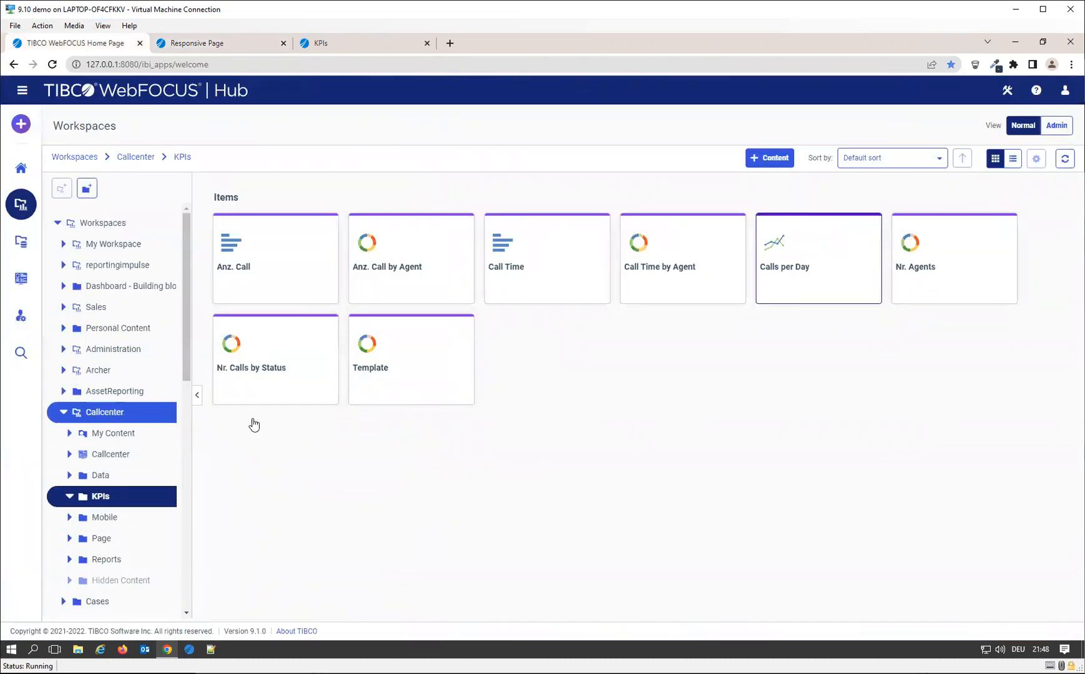
{"action": "left_click", "coordinate": [151, 413]}
{"action": "right_click", "coordinate": [283, 377]}
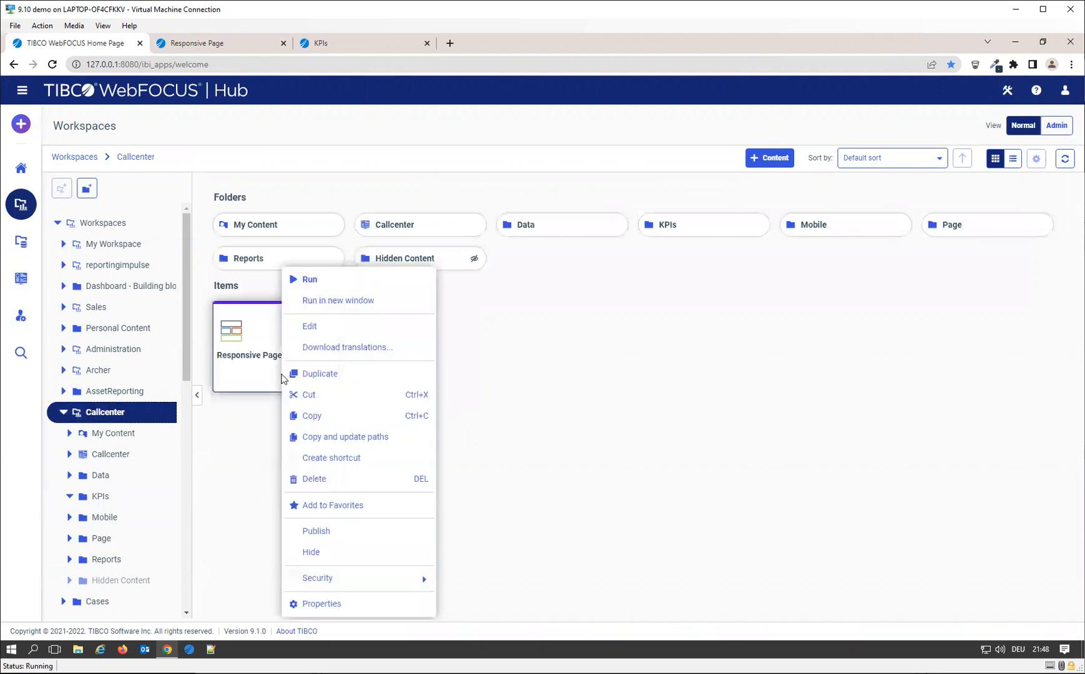
{"action": "left_click", "coordinate": [365, 302]}
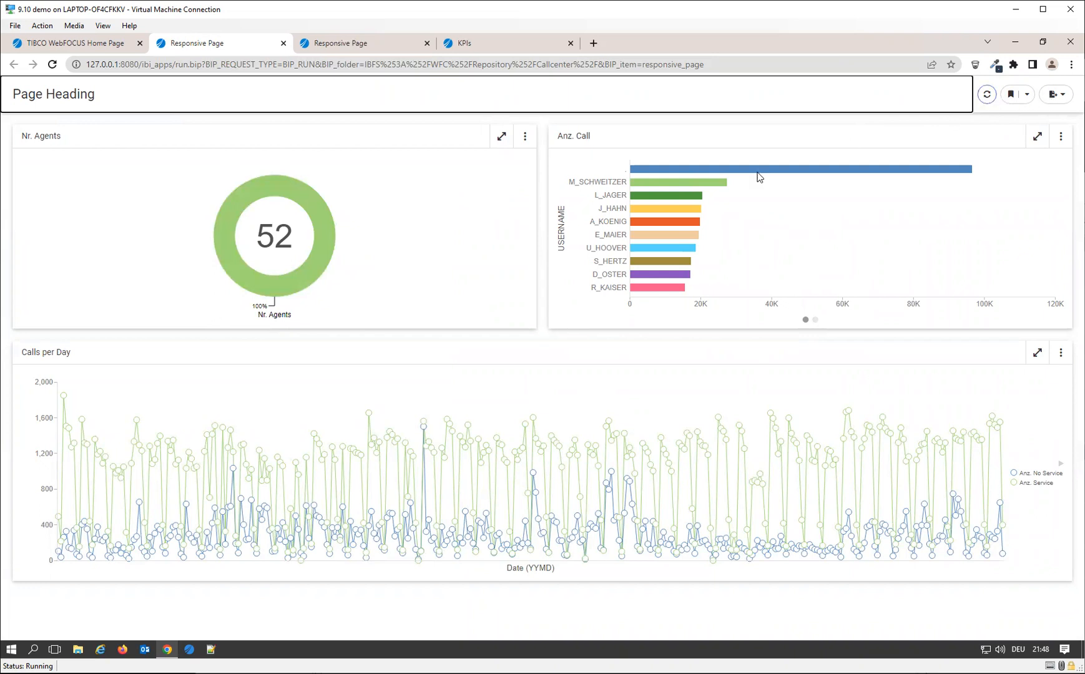
{"action": "left_click", "coordinate": [283, 43]}
Add all available filters to the Responsive Page in the Designer
{"action": "left_click", "coordinate": [211, 47]}
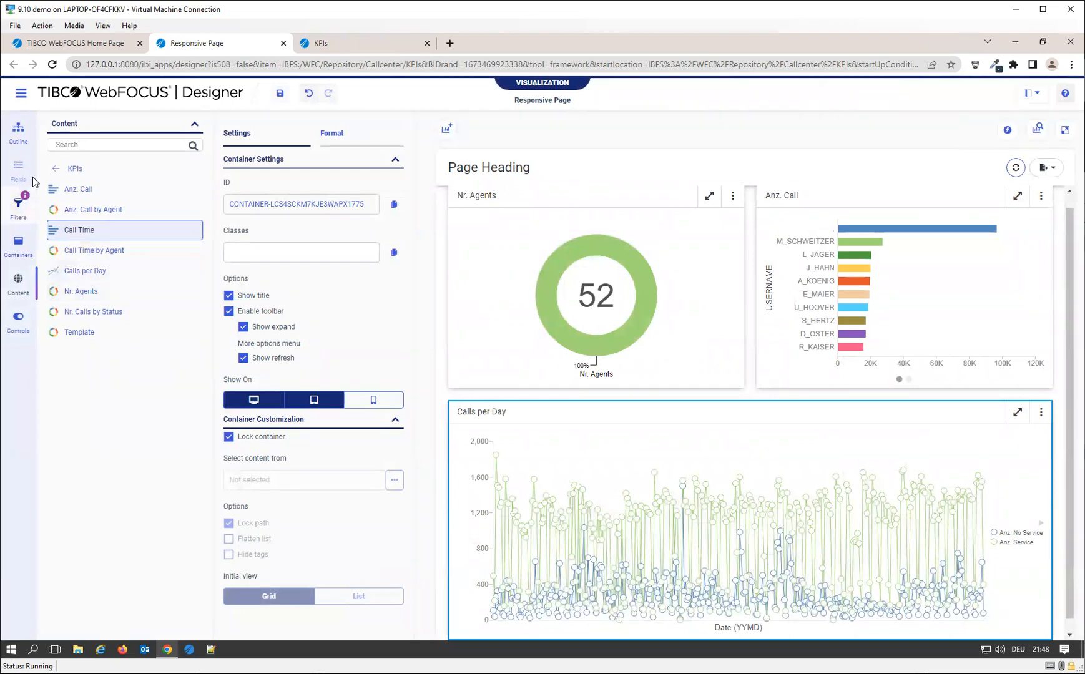
{"action": "left_click", "coordinate": [18, 212]}
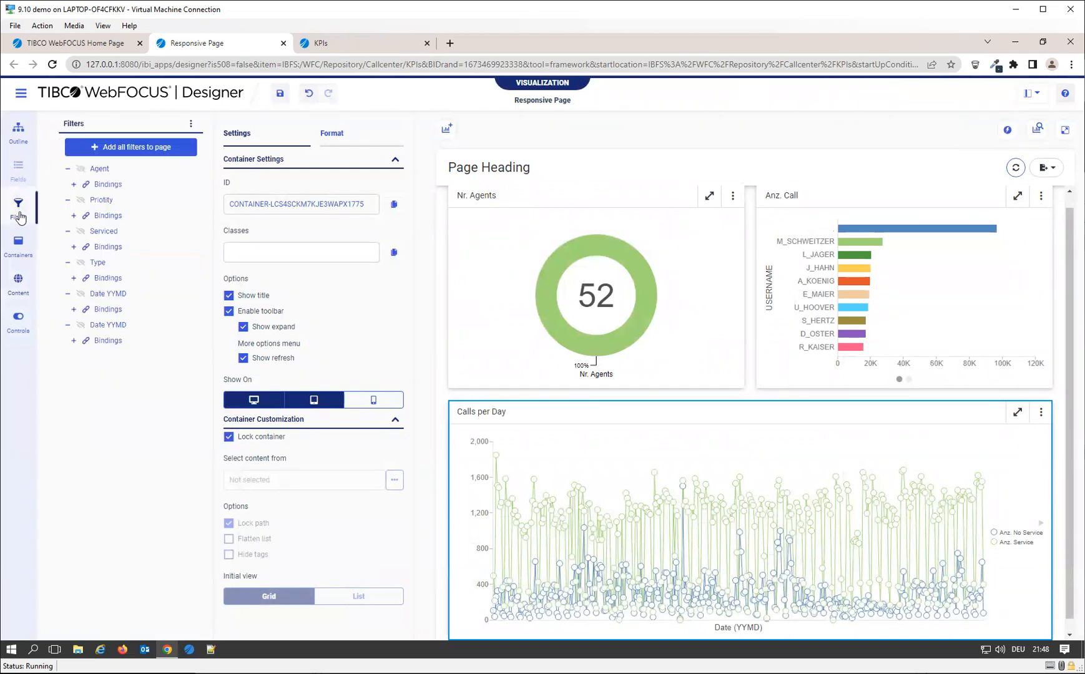
{"action": "left_click", "coordinate": [144, 151]}
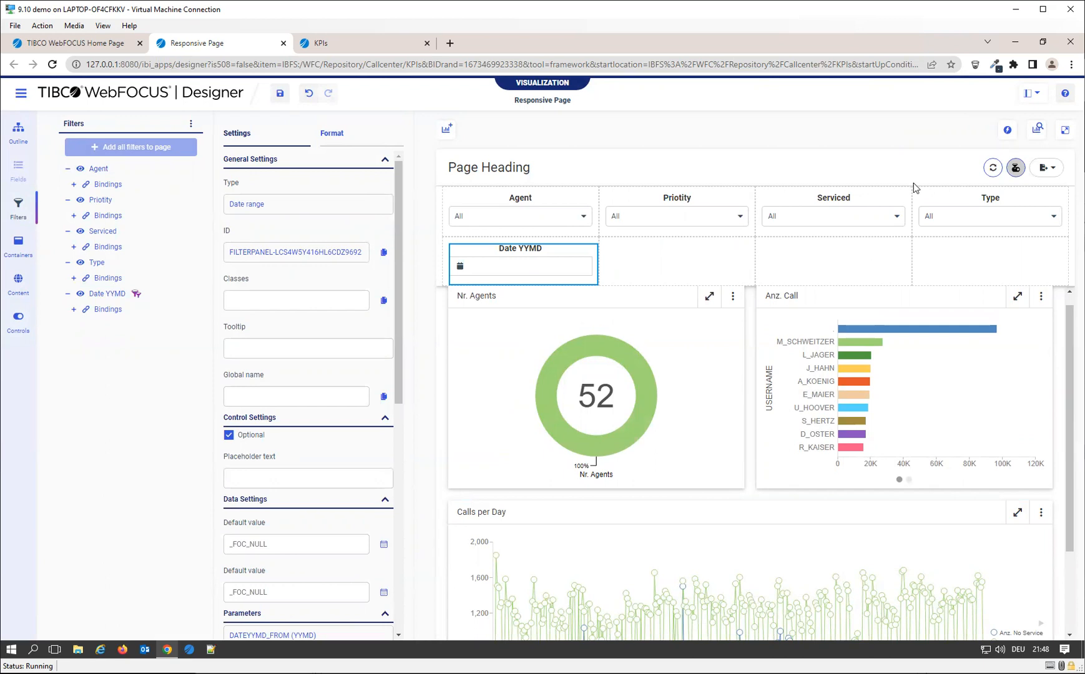
Preview the page with its filters, close the preview, collapse the filter panel in the design, and save
{"action": "left_click", "coordinate": [1065, 130]}
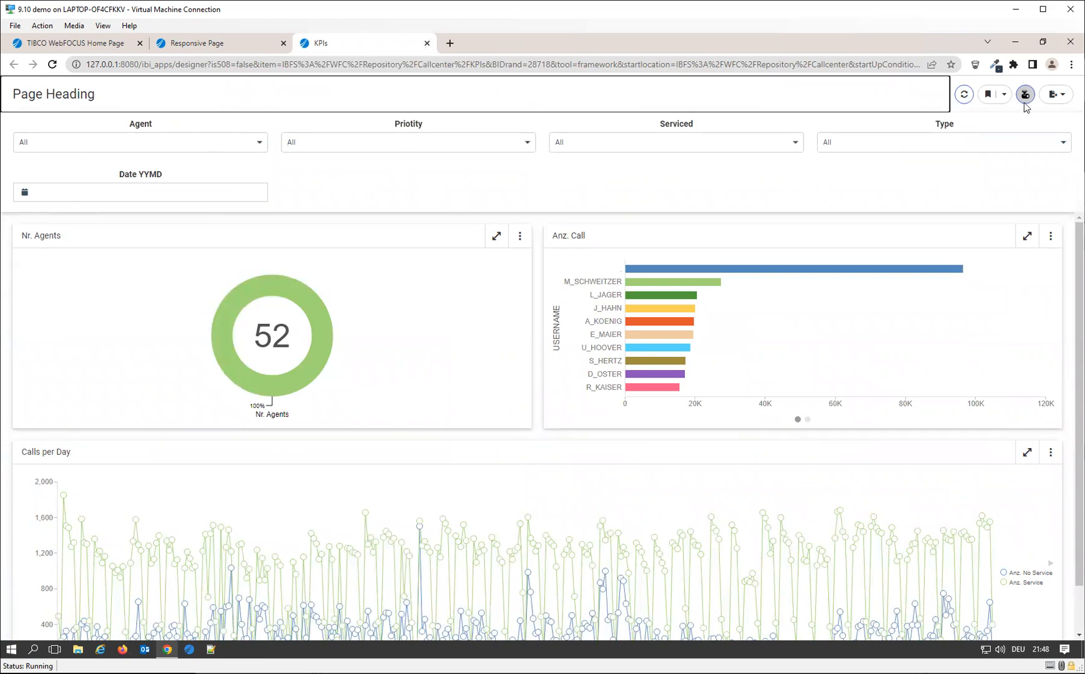
{"action": "left_click", "coordinate": [427, 44]}
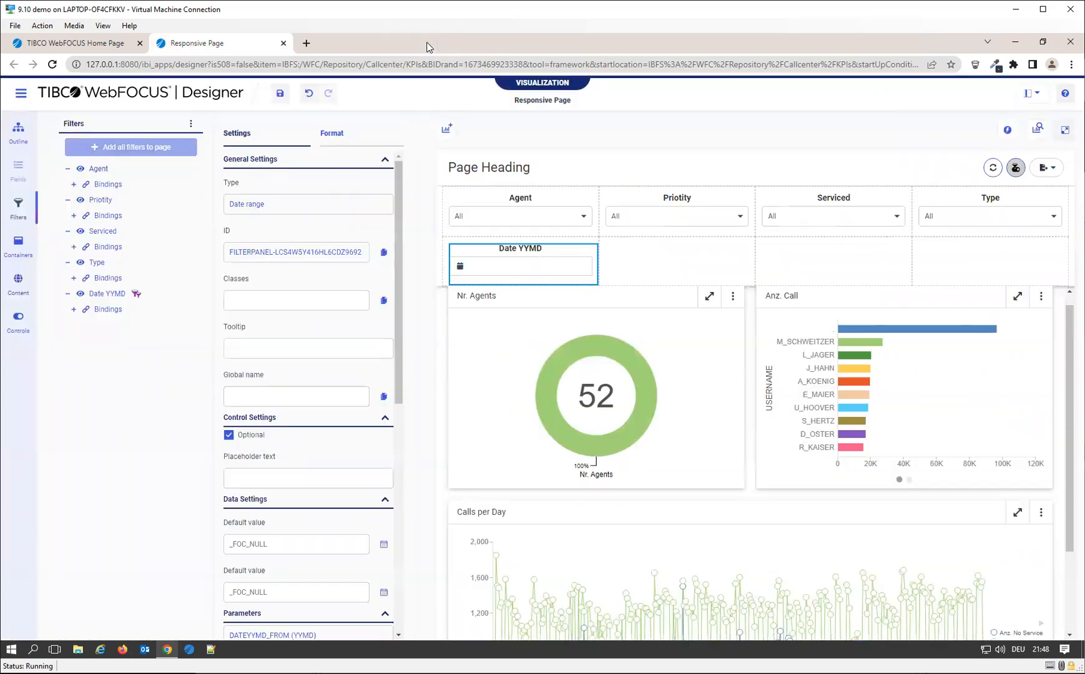
{"action": "left_click", "coordinate": [1016, 167]}
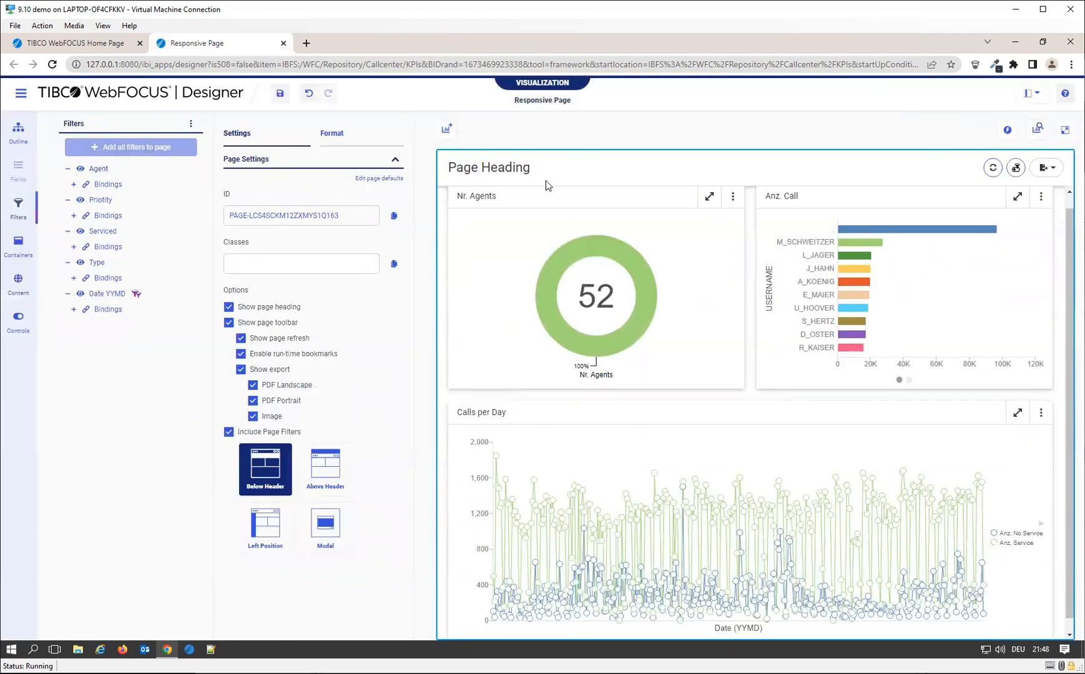
{"action": "left_click", "coordinate": [278, 93]}
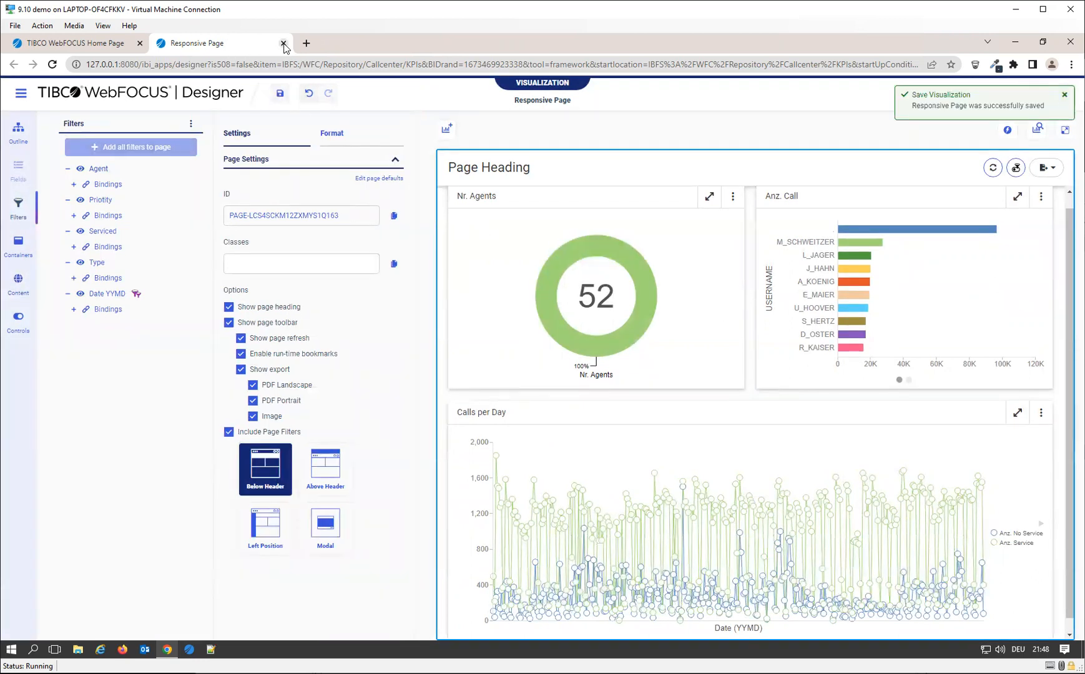
Run the saved Responsive Page in a new window and show and hide its filter panel at full width
{"action": "left_click", "coordinate": [75, 42]}
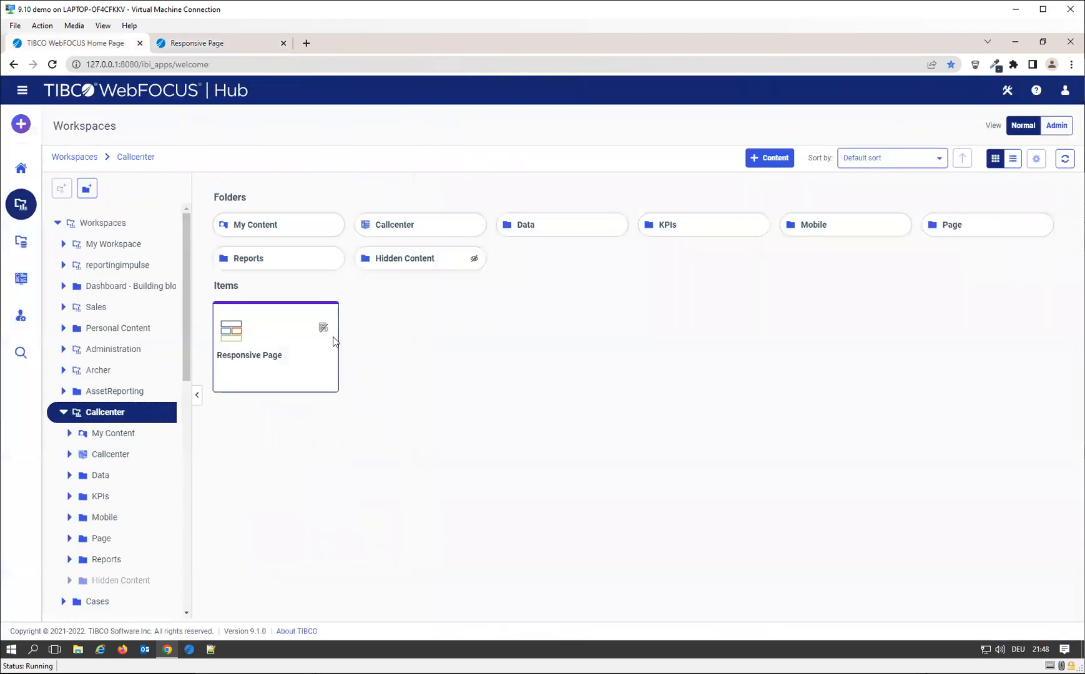
{"action": "right_click", "coordinate": [301, 351]}
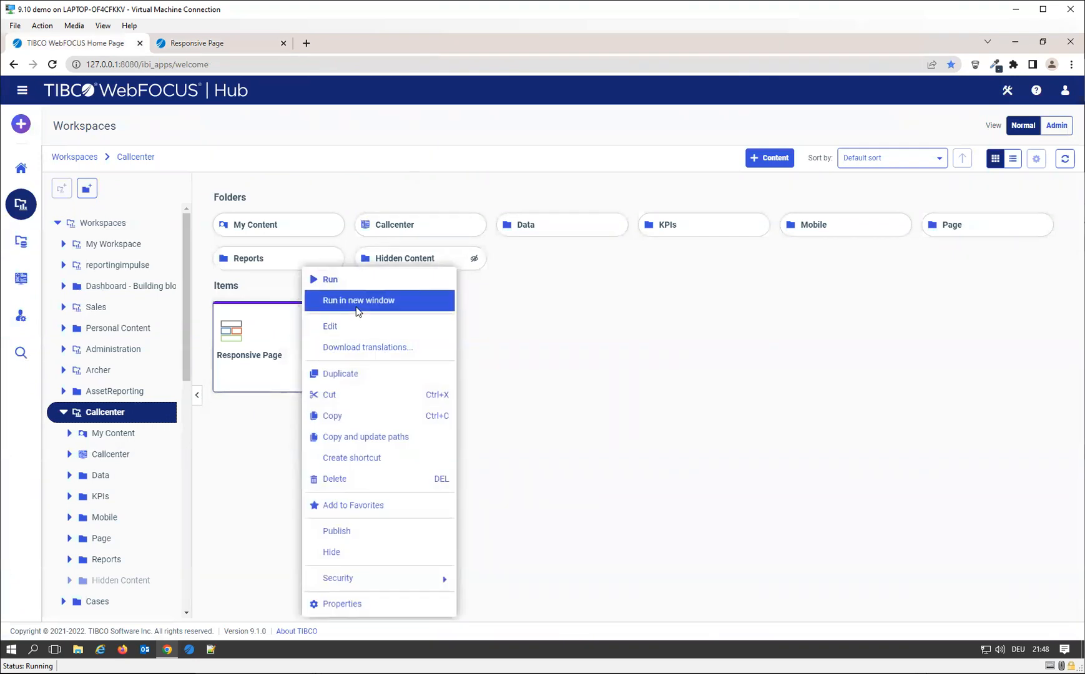
{"action": "left_click", "coordinate": [356, 307]}
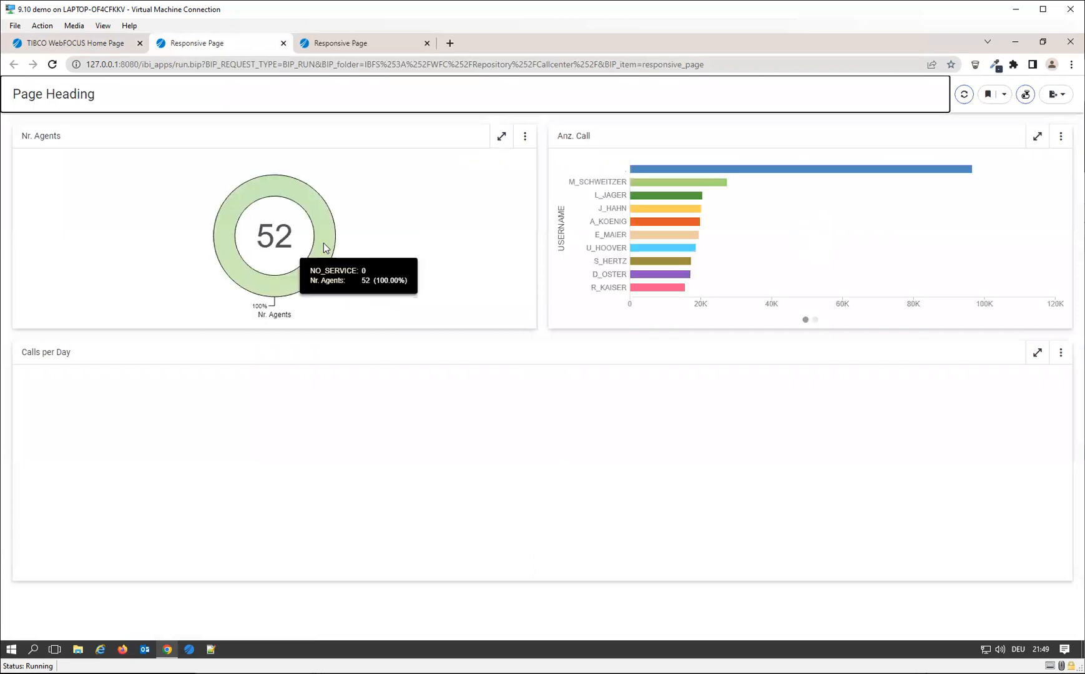
{"action": "left_click", "coordinate": [1027, 99]}
{"action": "left_click", "coordinate": [441, 140]}
{"action": "left_click", "coordinate": [666, 187]}
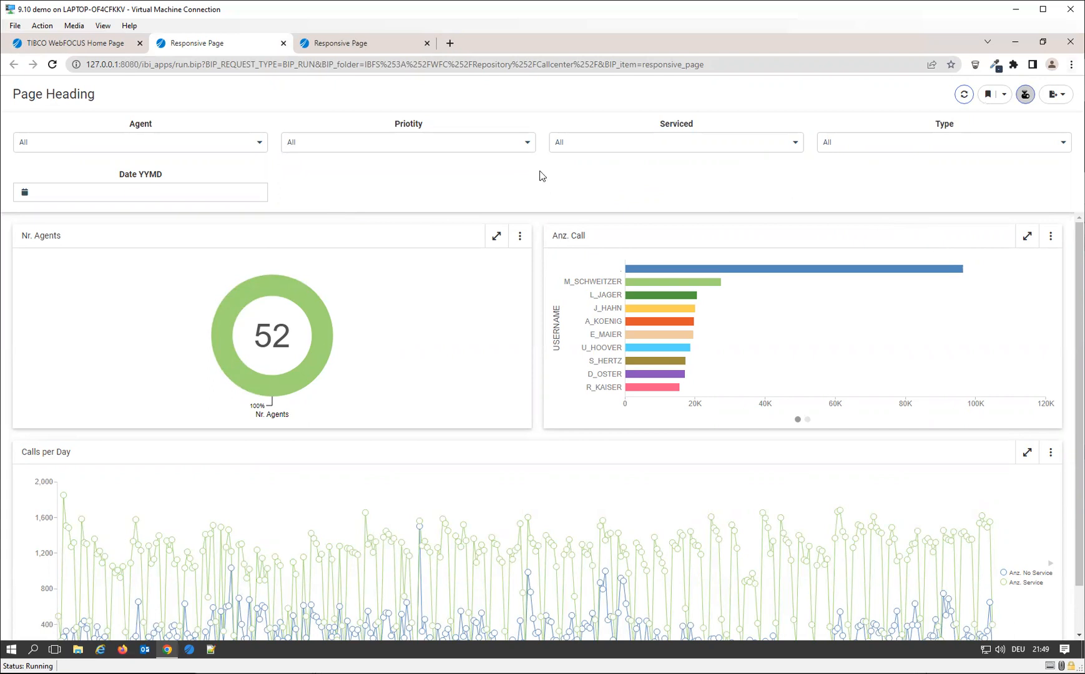
{"action": "left_click", "coordinate": [1024, 95]}
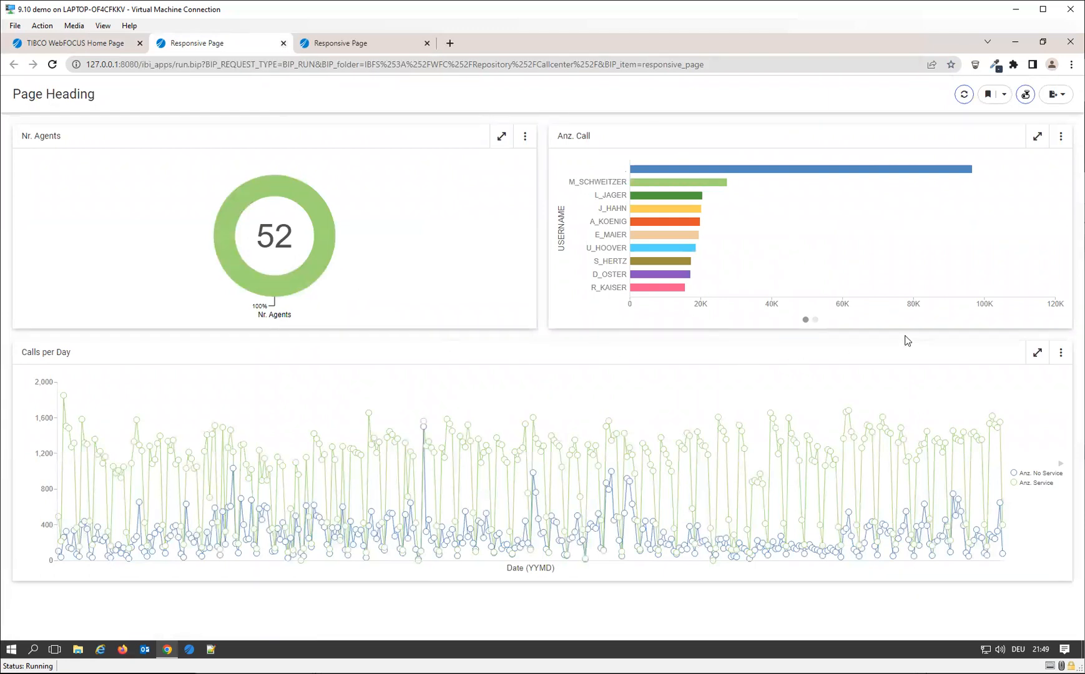
Shrink the window to phone width and close the filter dialog, and review the page at roughly half-screen width
{"action": "left_click", "coordinate": [1042, 42]}
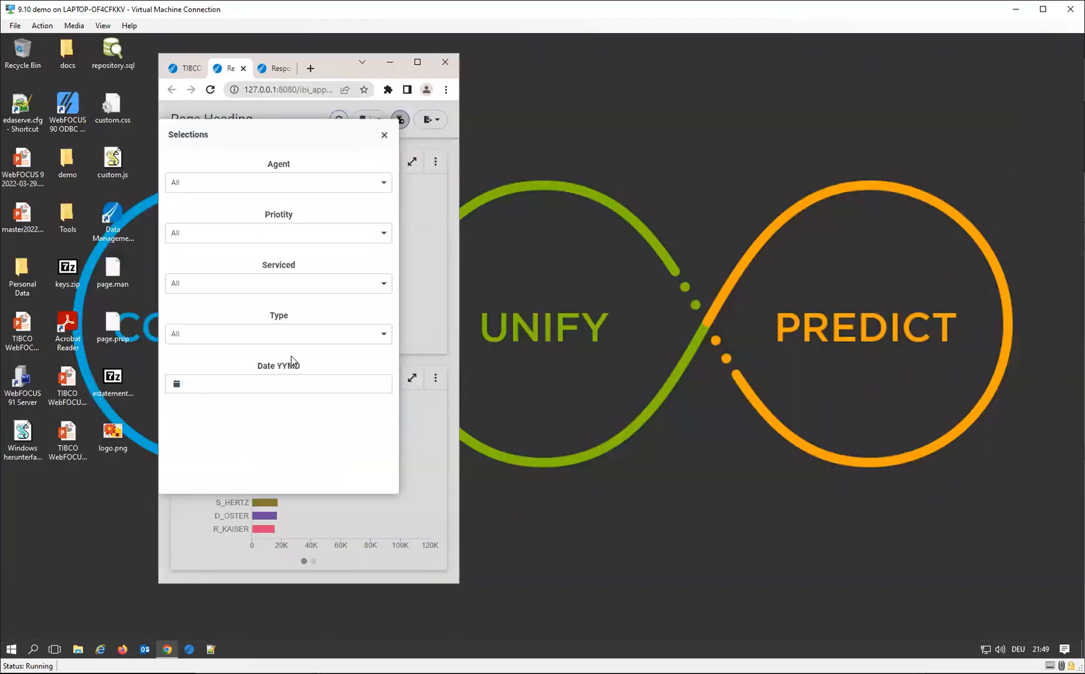
{"action": "left_click", "coordinate": [384, 136]}
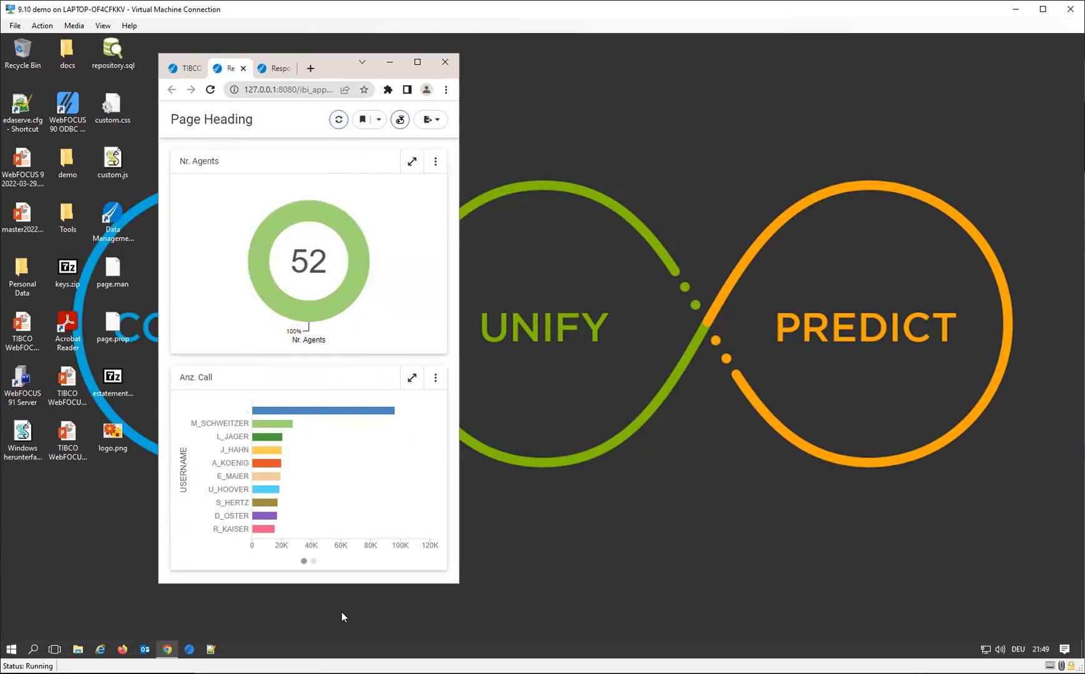
{"action": "left_click_drag", "start_coordinate": [462, 510], "coordinate": [769, 488]}
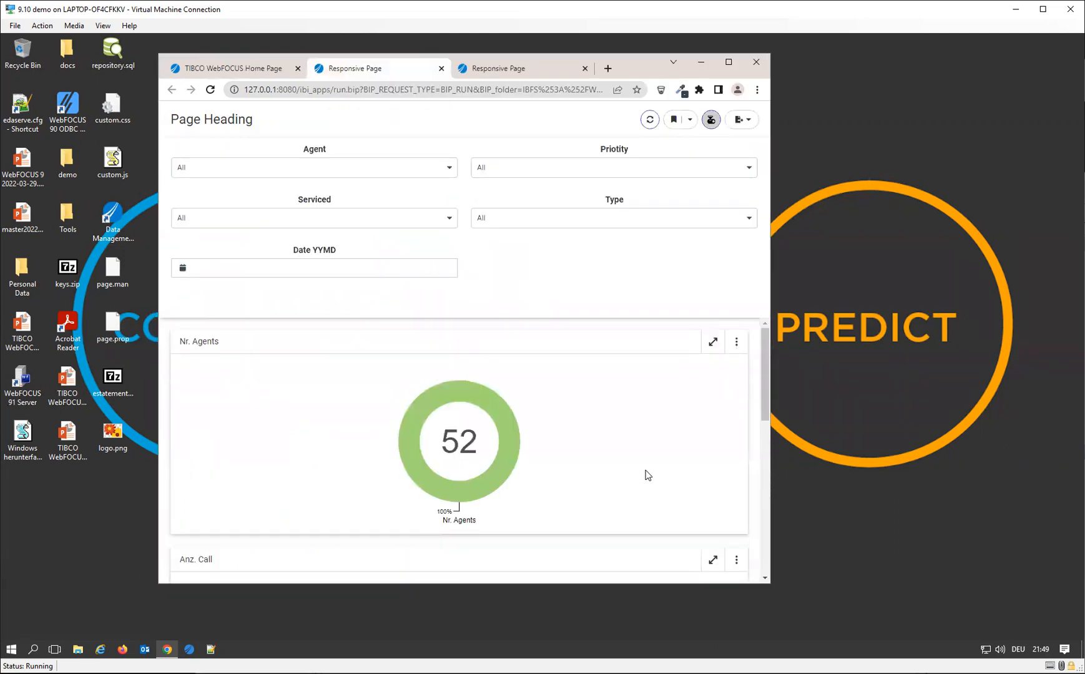
{"action": "scroll", "coordinate": [643, 469], "scroll_direction": "down", "scroll_amount": 7}
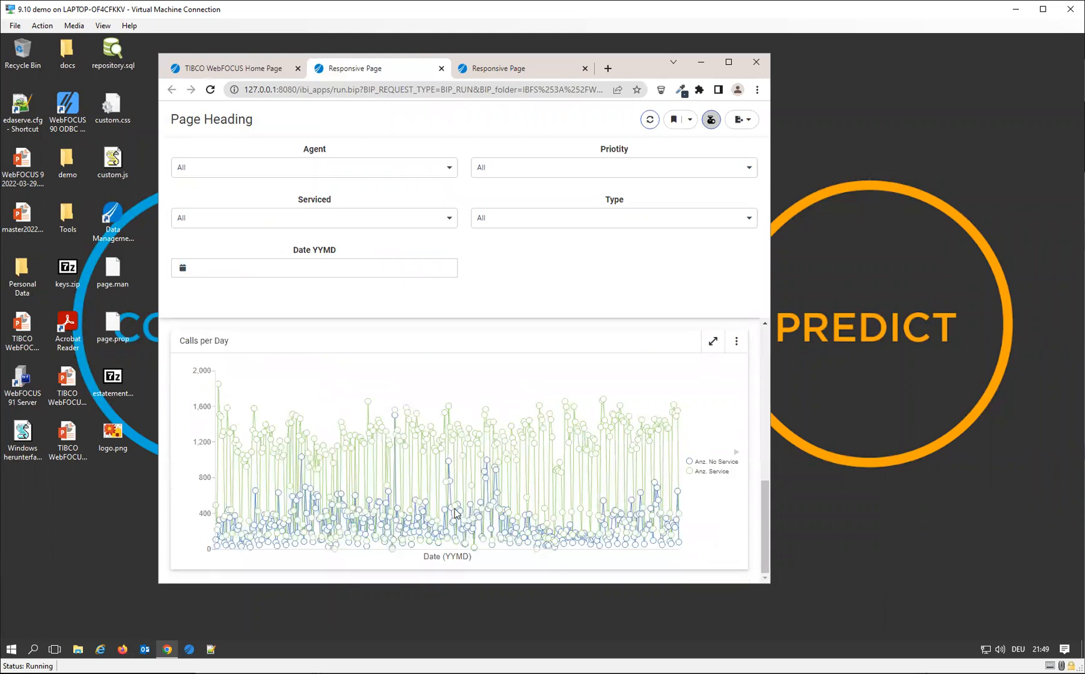
{"action": "scroll", "coordinate": [459, 508], "scroll_direction": "up", "scroll_amount": 7}
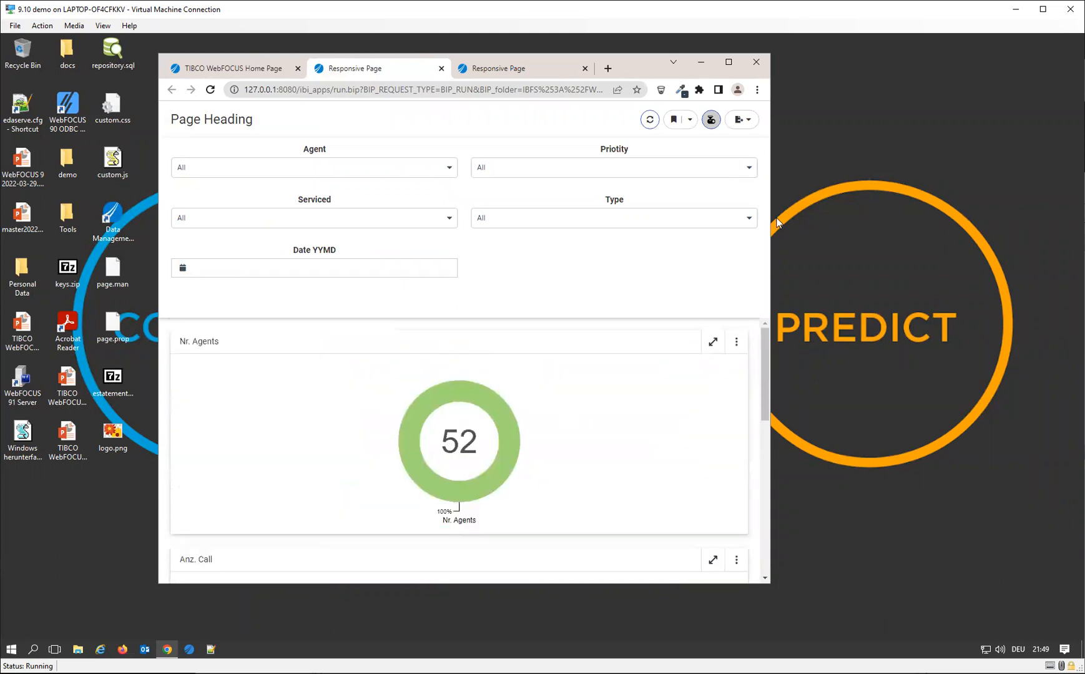
Narrow the window to slightly above phone width, review the stacked containers, and toggle the filter panel off and on
{"action": "left_click_drag", "start_coordinate": [771, 223], "coordinate": [500, 228]}
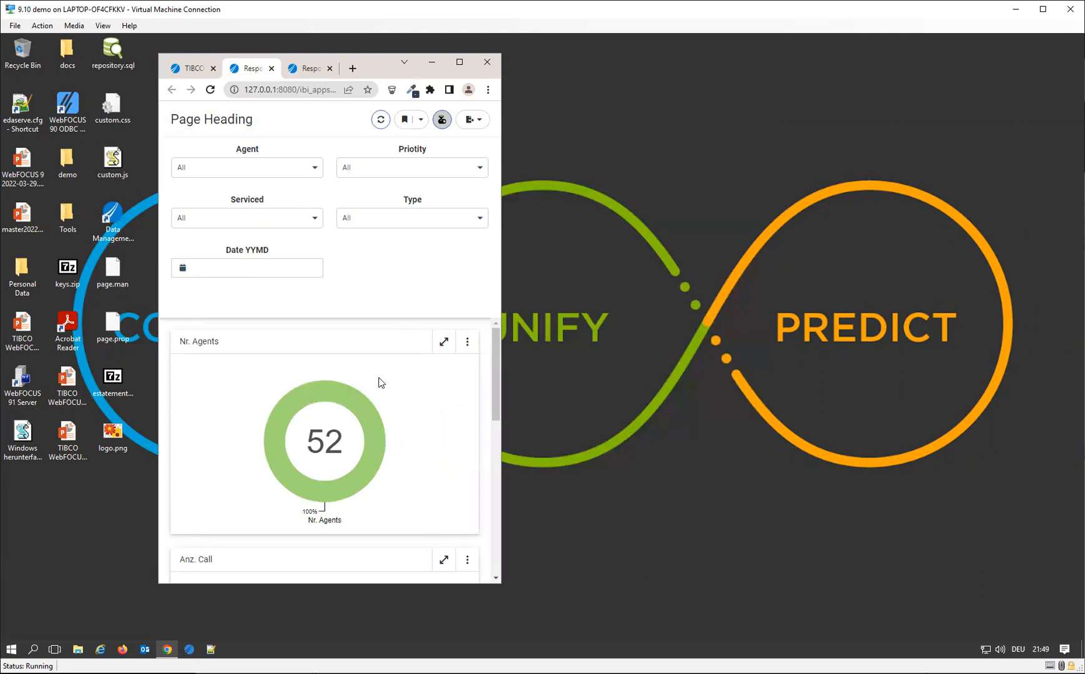
{"action": "scroll", "coordinate": [383, 384], "scroll_direction": "down", "scroll_amount": 7}
{"action": "scroll", "coordinate": [382, 384], "scroll_direction": "up", "scroll_amount": 7}
{"action": "left_click", "coordinate": [442, 120]}
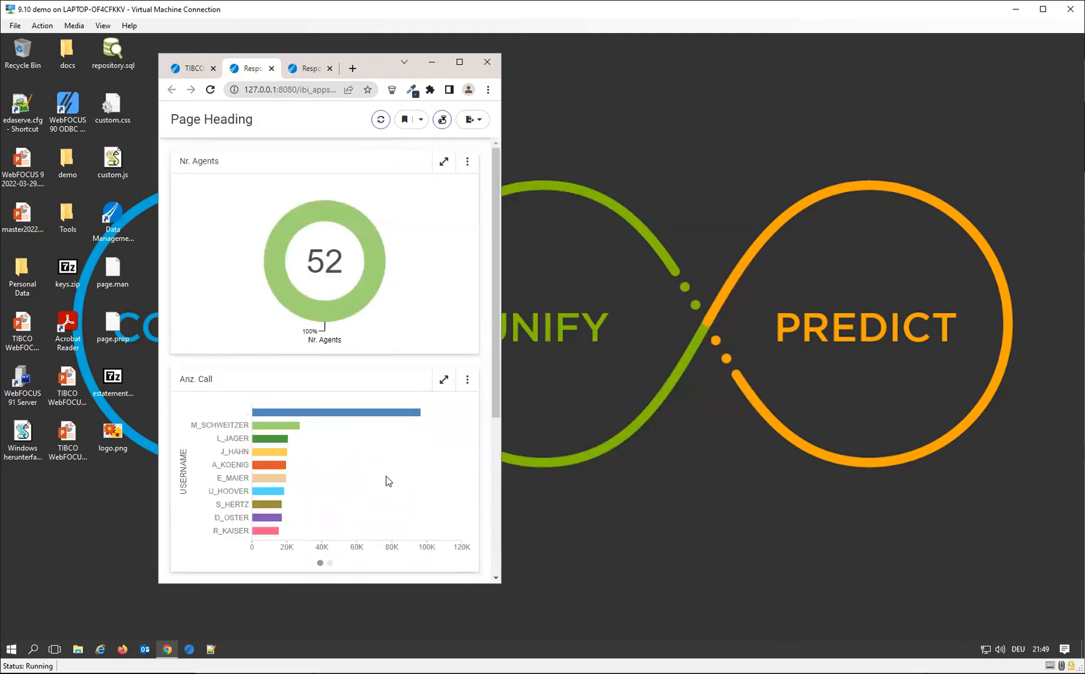
{"action": "left_click", "coordinate": [441, 123]}
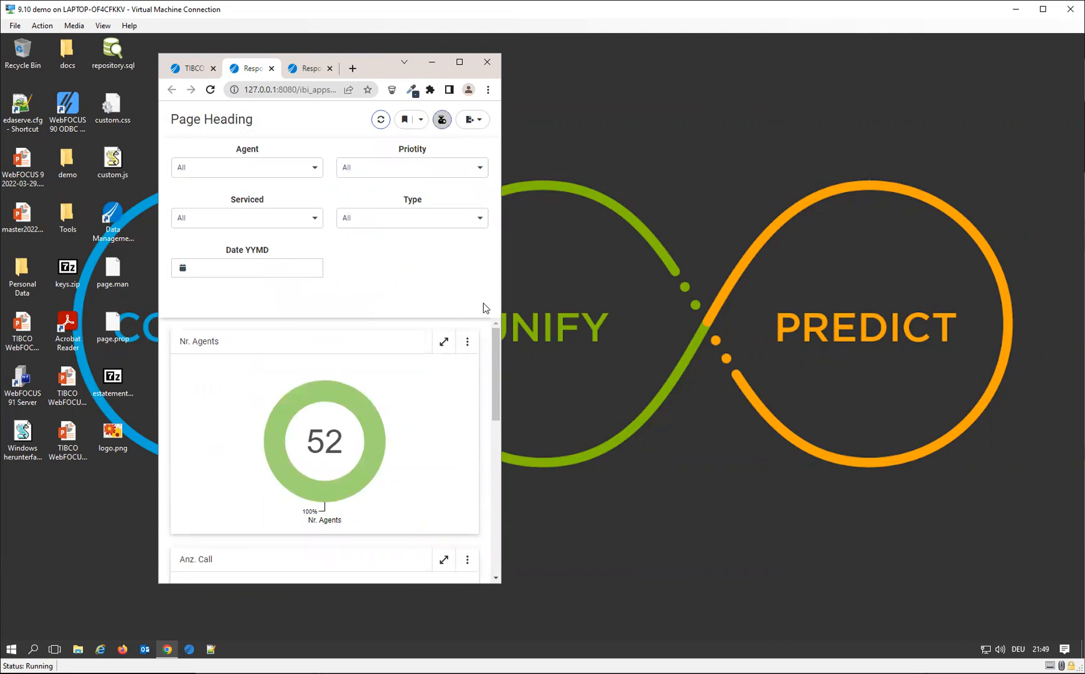
Narrow the window to phone width, open and close the filter dialog, and switch between the Anz. Call carousel slides
{"action": "left_click_drag", "start_coordinate": [485, 303], "coordinate": [375, 308]}
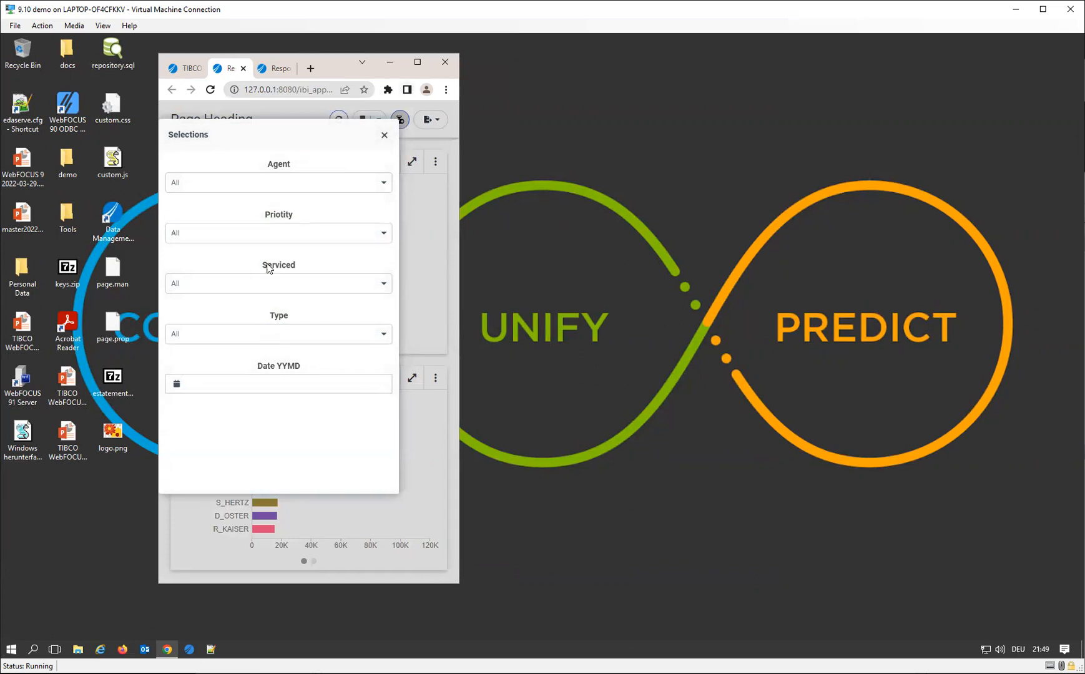
{"action": "left_click", "coordinate": [385, 135]}
{"action": "left_click", "coordinate": [400, 119]}
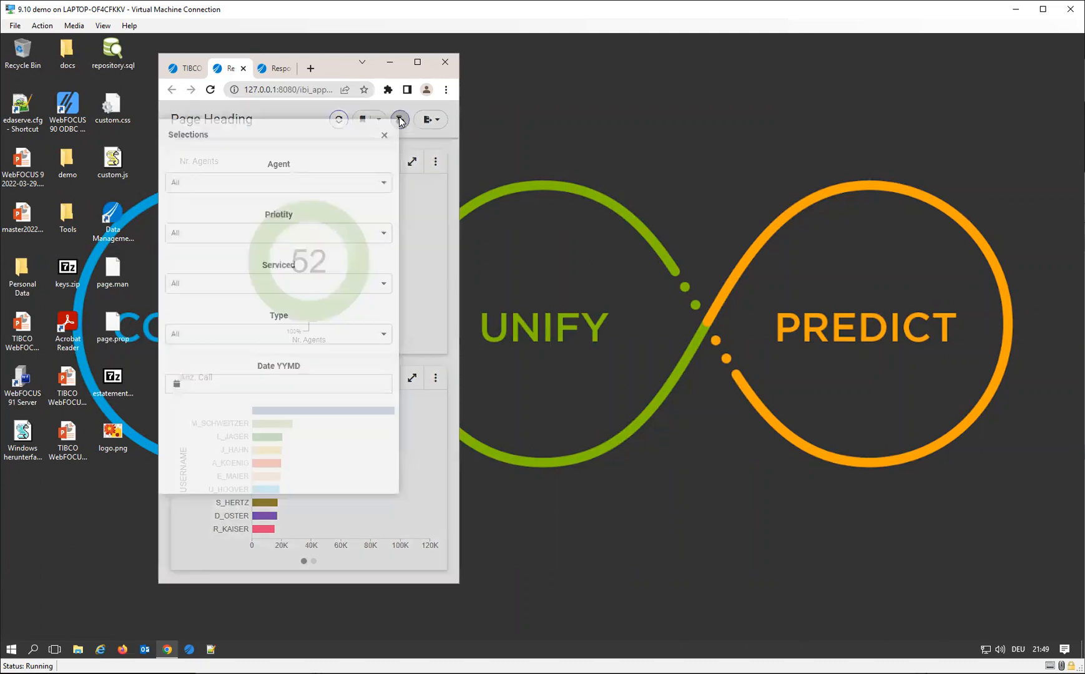
{"action": "left_click", "coordinate": [385, 137]}
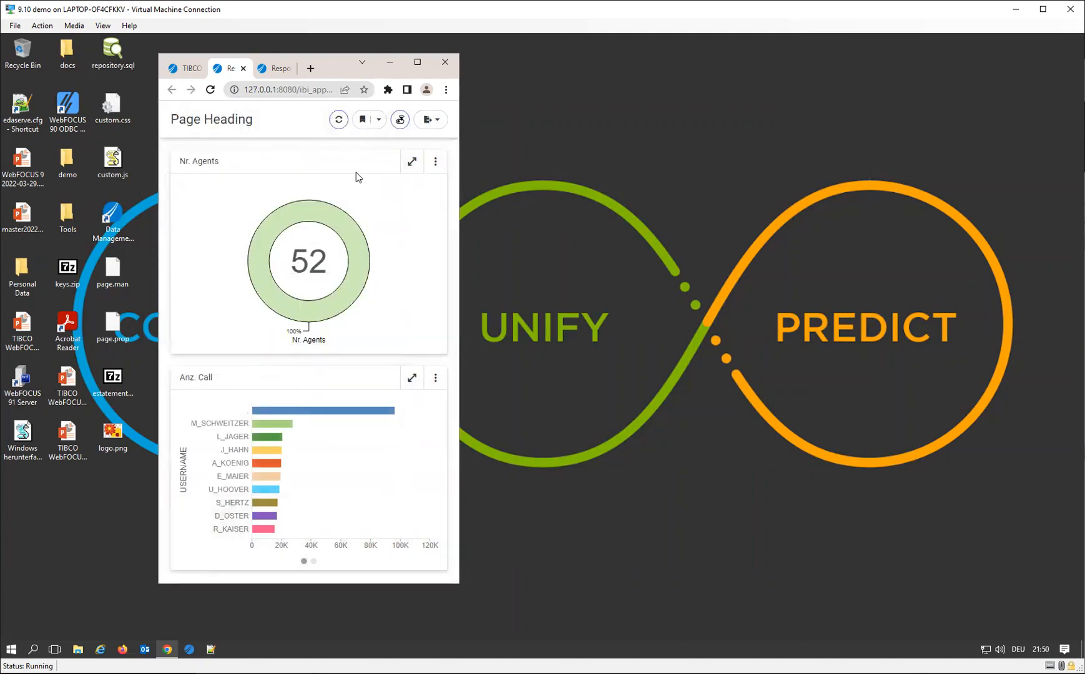
{"action": "left_click", "coordinate": [313, 561]}
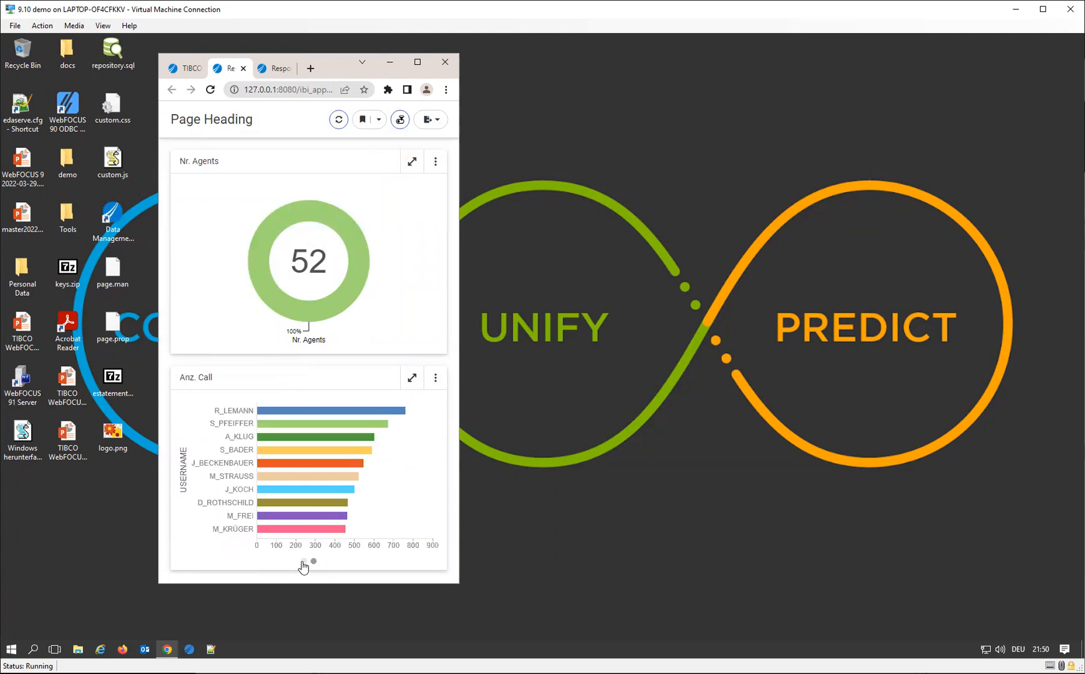
{"action": "left_click", "coordinate": [303, 561]}
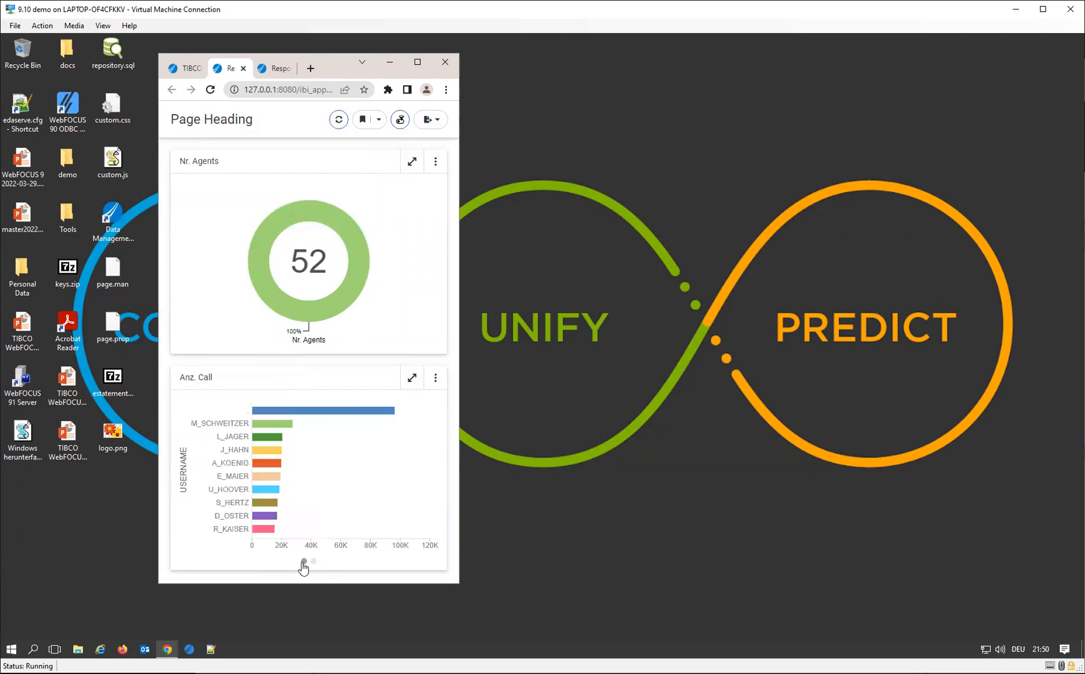
Maximize the window of the running page and review its full-width layout down to Calls per Day
{"action": "left_click", "coordinate": [416, 67]}
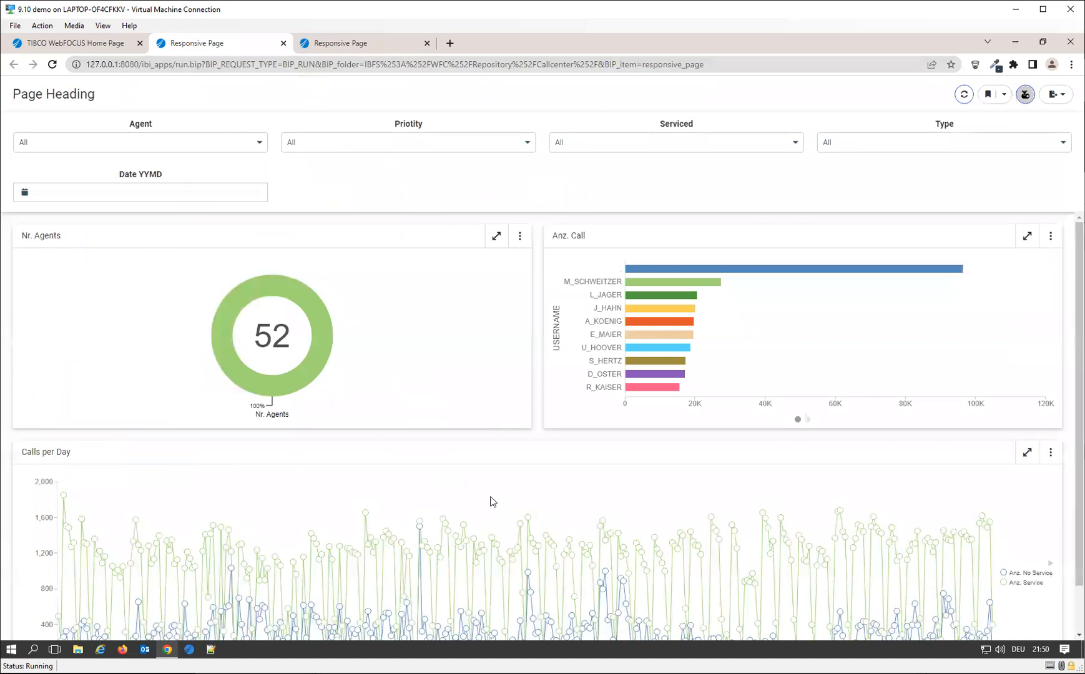
{"action": "scroll", "coordinate": [492, 502], "scroll_direction": "down", "scroll_amount": 2}
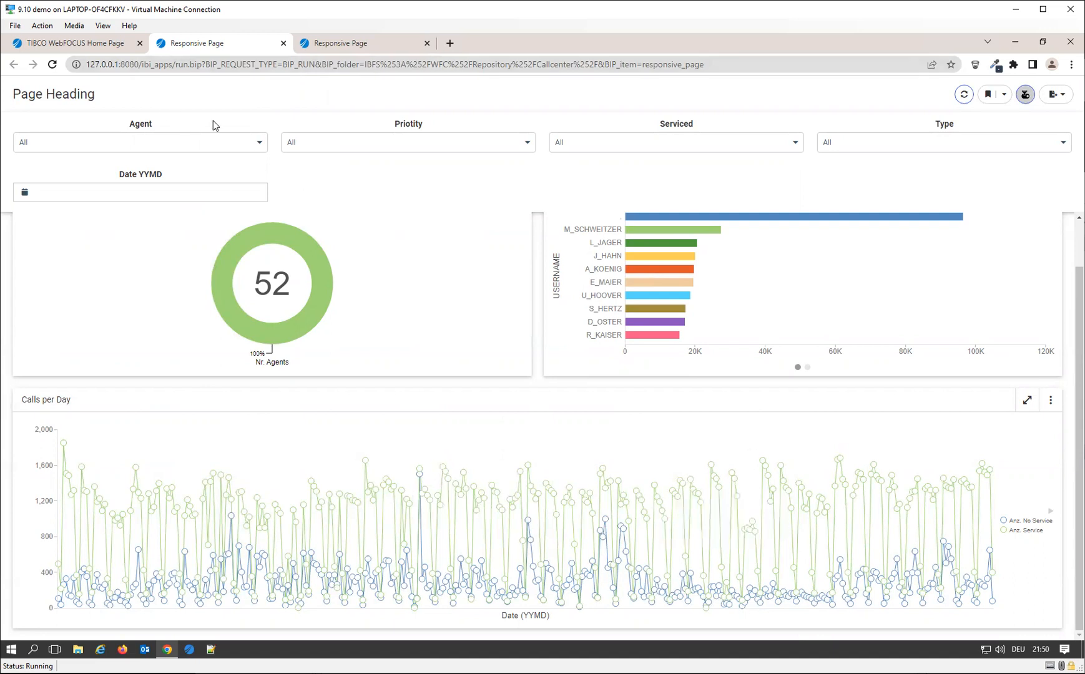
Return to the page in Designer, narrow the Calls per Day container from its left side, and add the Nr. Calls by Status content from KPIs
{"action": "left_click", "coordinate": [369, 44]}
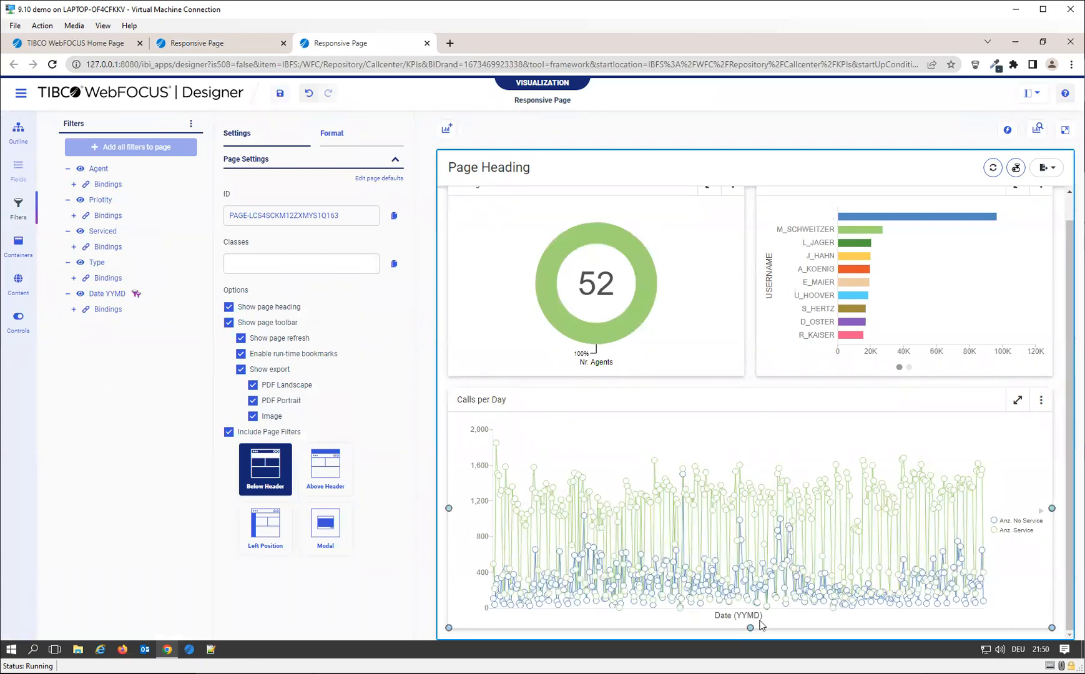
{"action": "scroll", "coordinate": [745, 596], "scroll_direction": "up", "scroll_amount": 2}
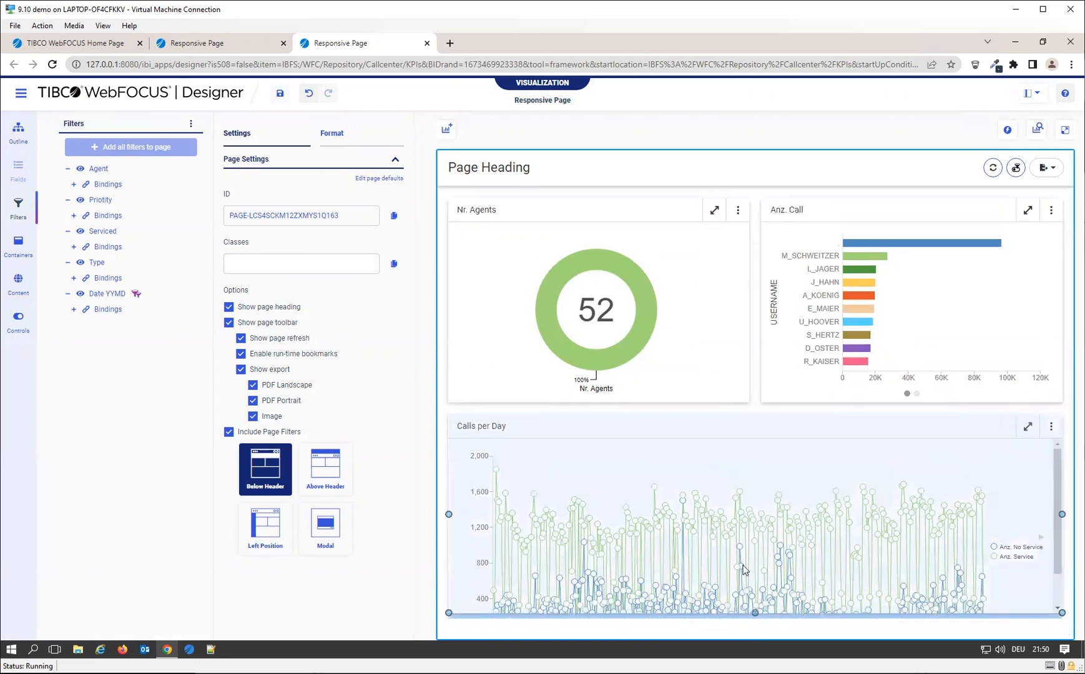
{"action": "left_click", "coordinate": [755, 563]}
{"action": "left_click_drag", "start_coordinate": [449, 517], "coordinate": [569, 507]}
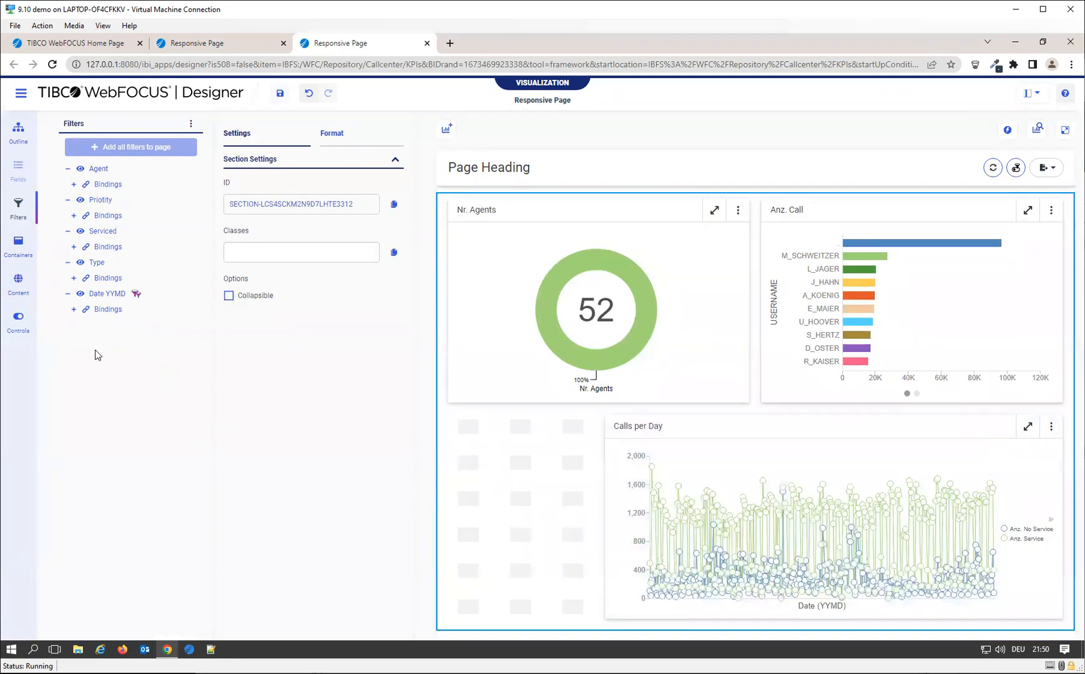
{"action": "left_click", "coordinate": [19, 282]}
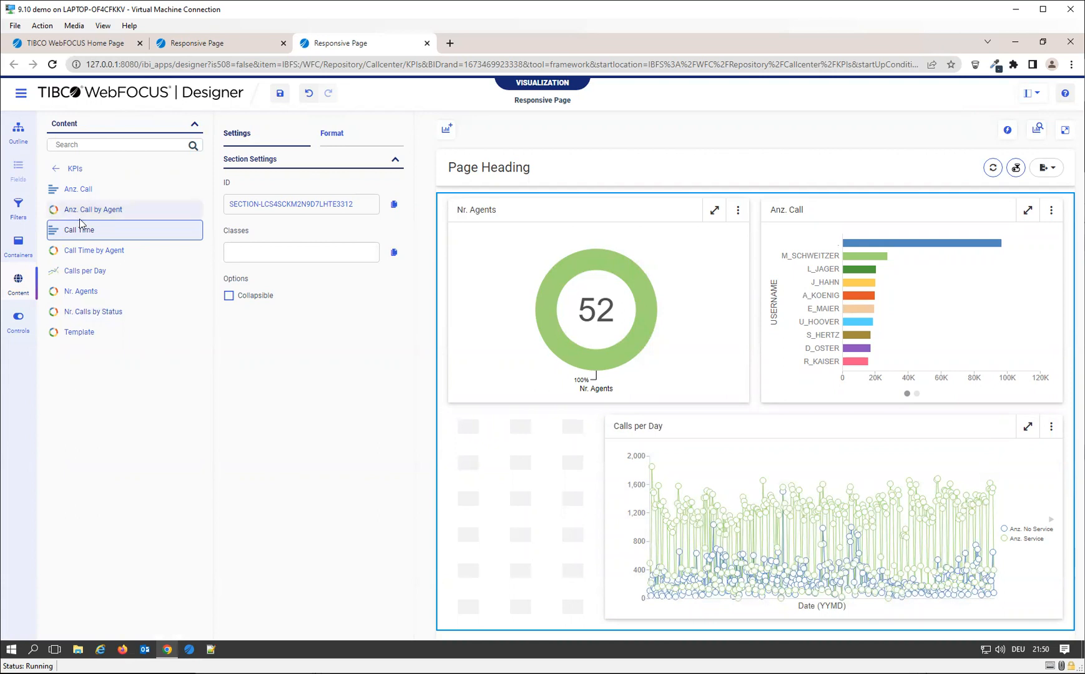
{"action": "left_click_drag", "start_coordinate": [92, 312], "coordinate": [478, 424]}
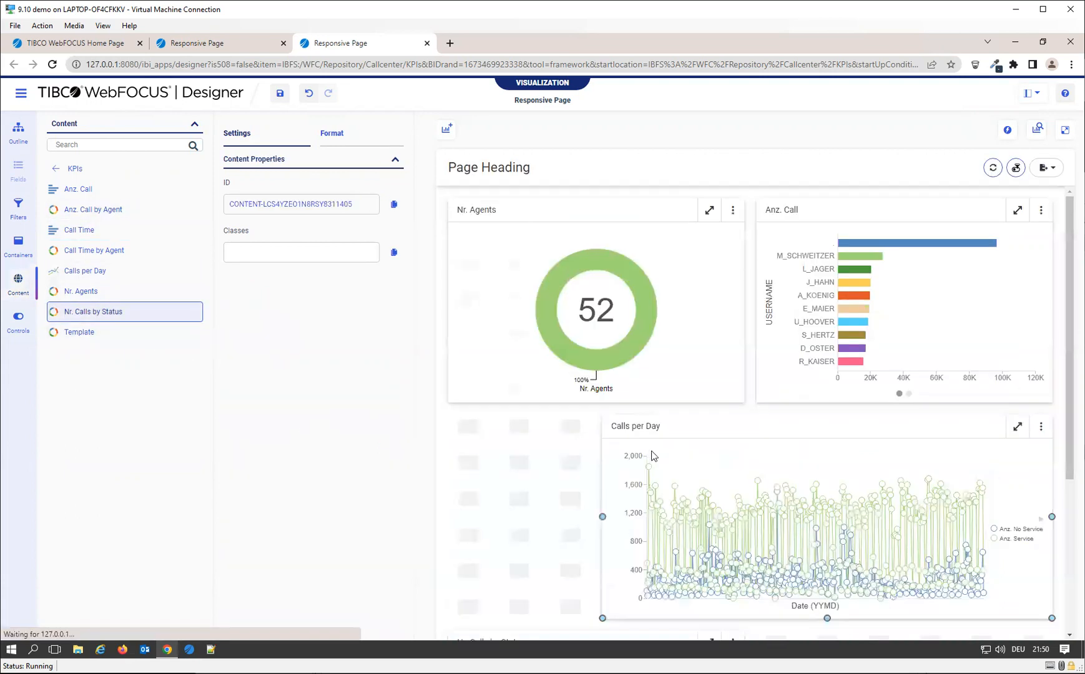
Stretch the Calls per Day container and the Nr. Calls by Status container below it across the full page width
{"action": "scroll", "coordinate": [738, 483], "scroll_direction": "down", "scroll_amount": 4}
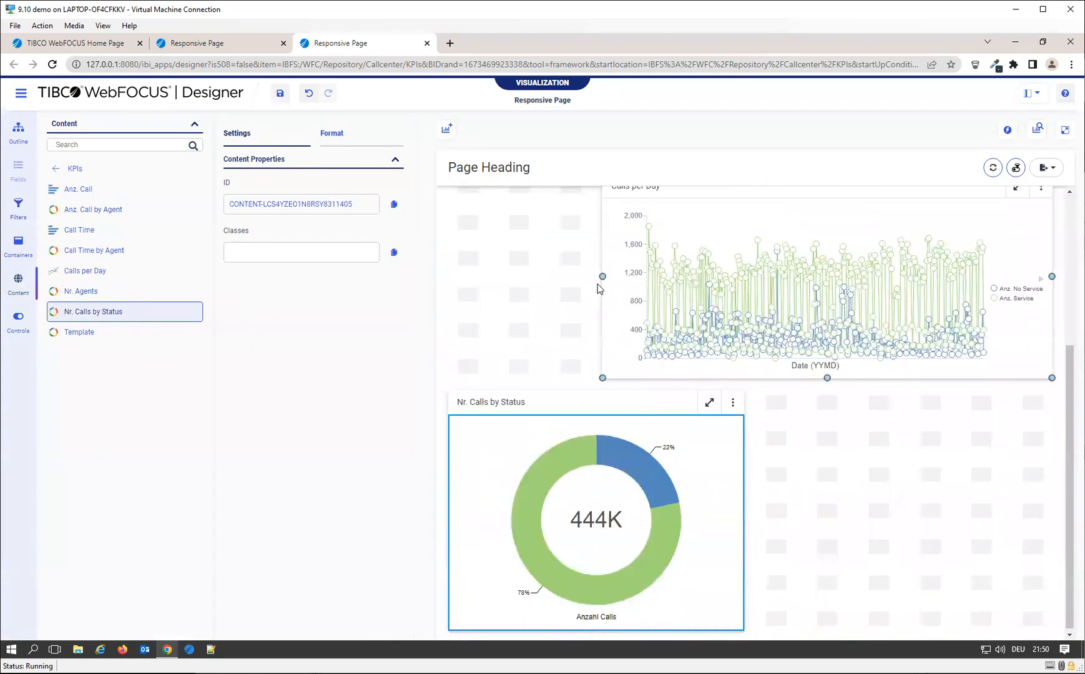
{"action": "left_click_drag", "start_coordinate": [604, 276], "coordinate": [462, 278]}
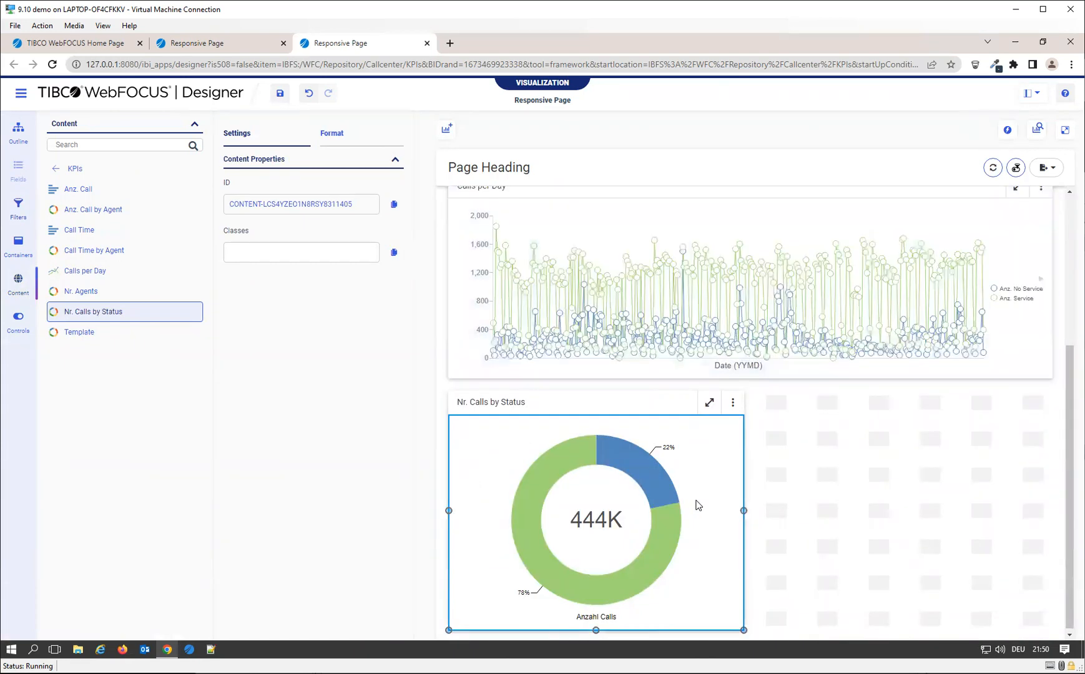
{"action": "left_click_drag", "start_coordinate": [743, 508], "coordinate": [1048, 491]}
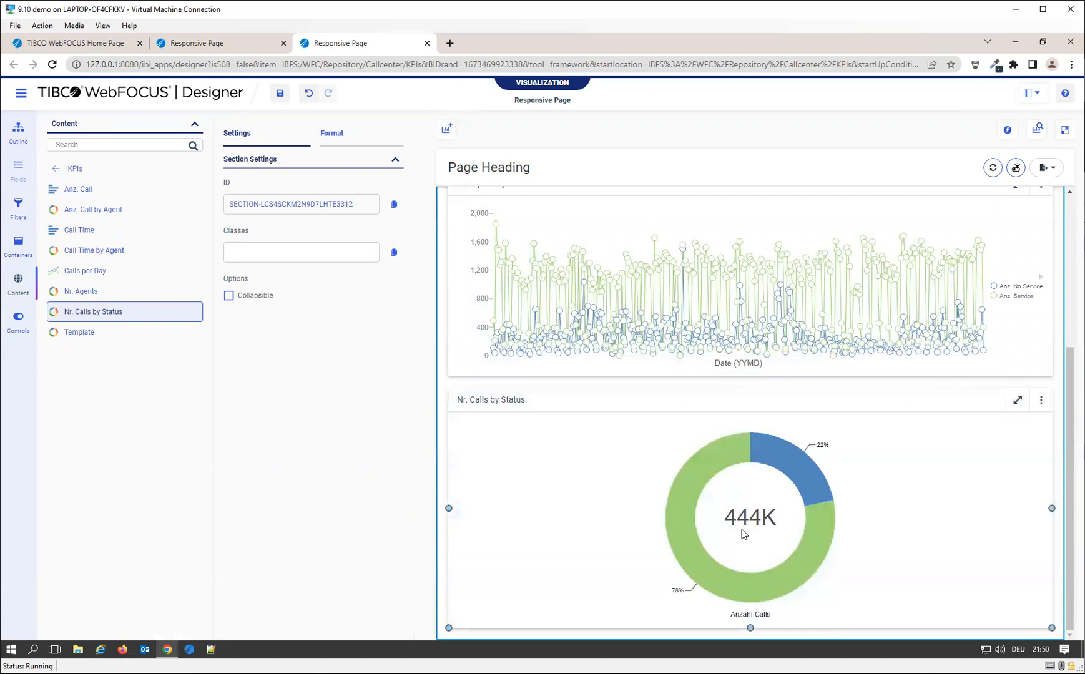
Show the Nr. Calls by Status container only on phones and save the page
{"action": "left_click", "coordinate": [793, 411]}
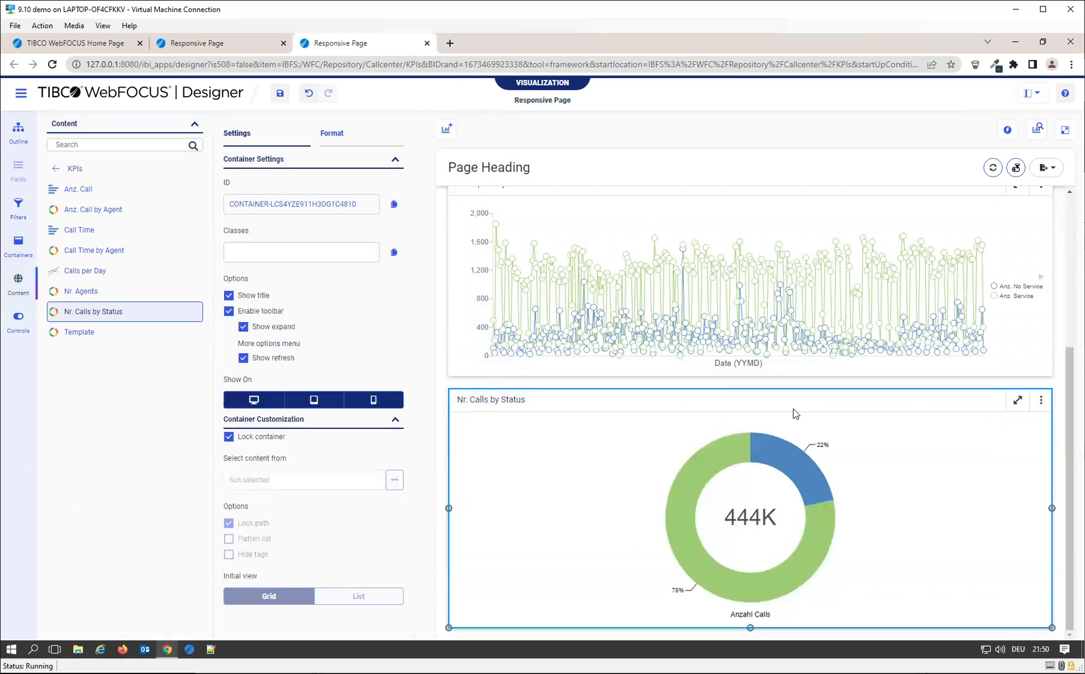
{"action": "left_click", "coordinate": [229, 403]}
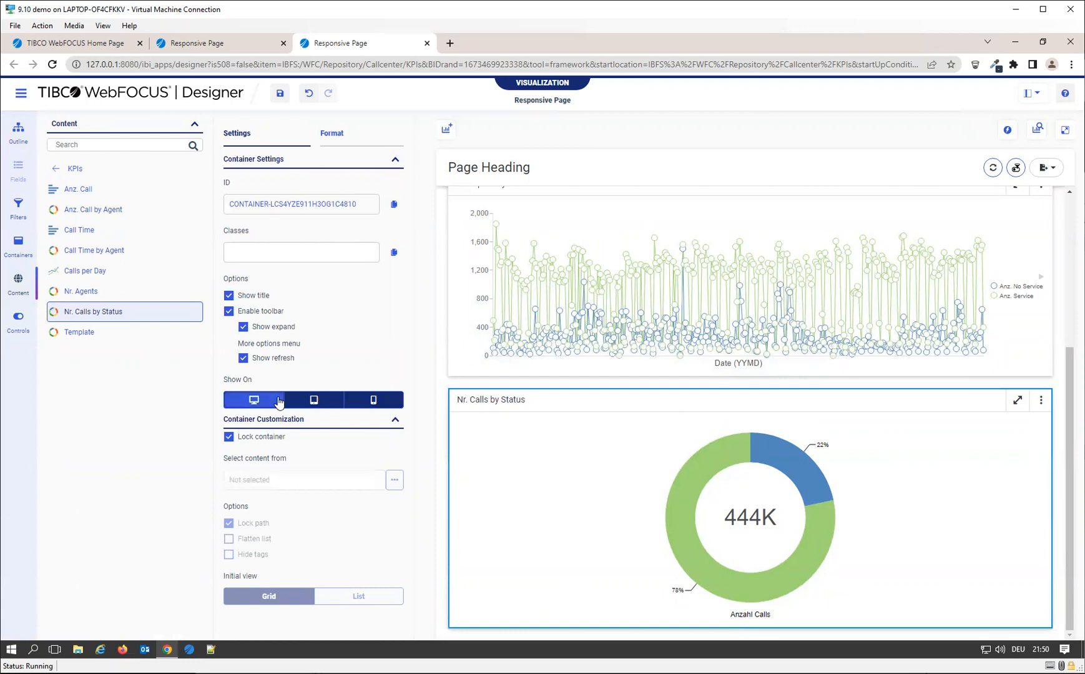
{"action": "left_click", "coordinate": [314, 402]}
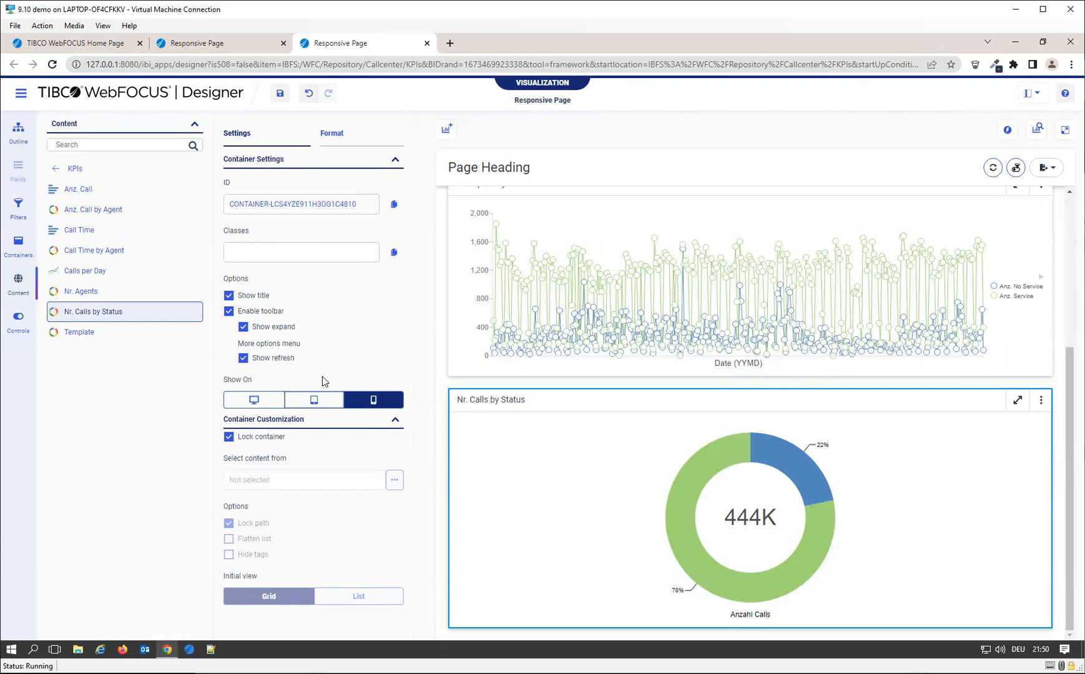
{"action": "left_click", "coordinate": [281, 95]}
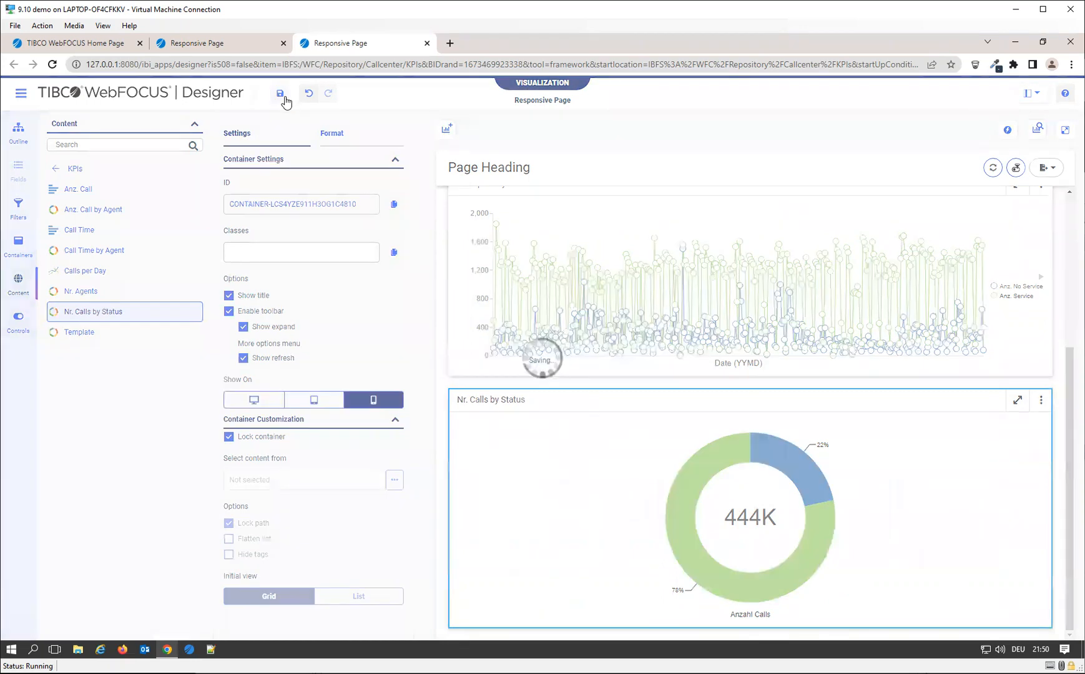
Reload the running Responsive Page at full width to check it with the saved changes
{"action": "left_click", "coordinate": [237, 51]}
{"action": "left_click", "coordinate": [243, 66]}
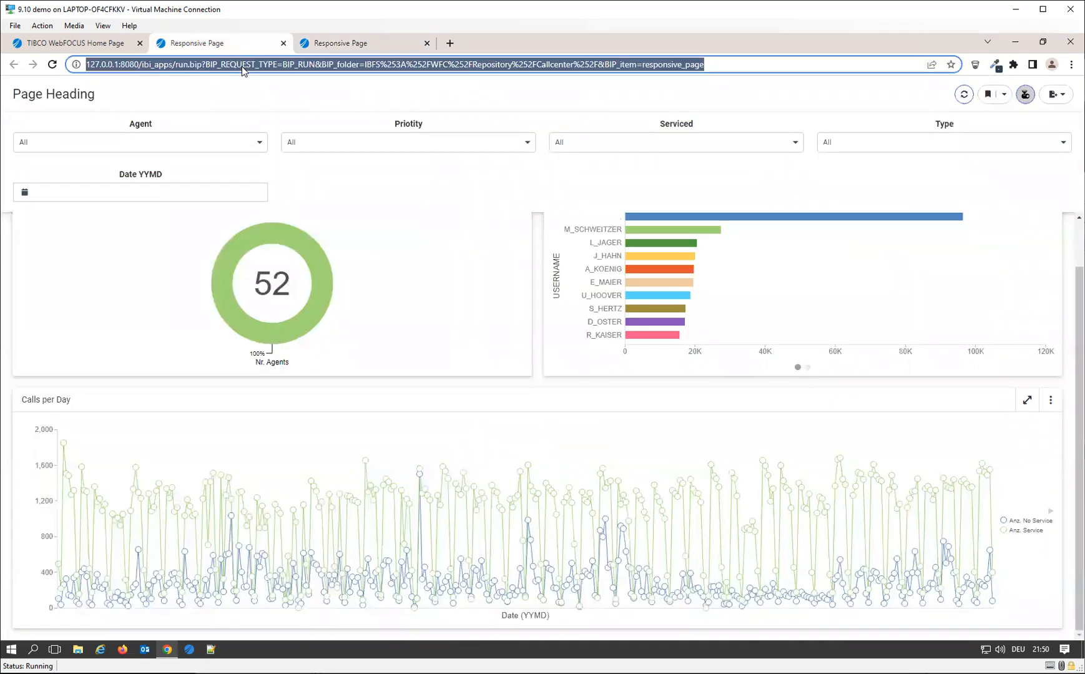
{"action": "key", "text": "Return"}
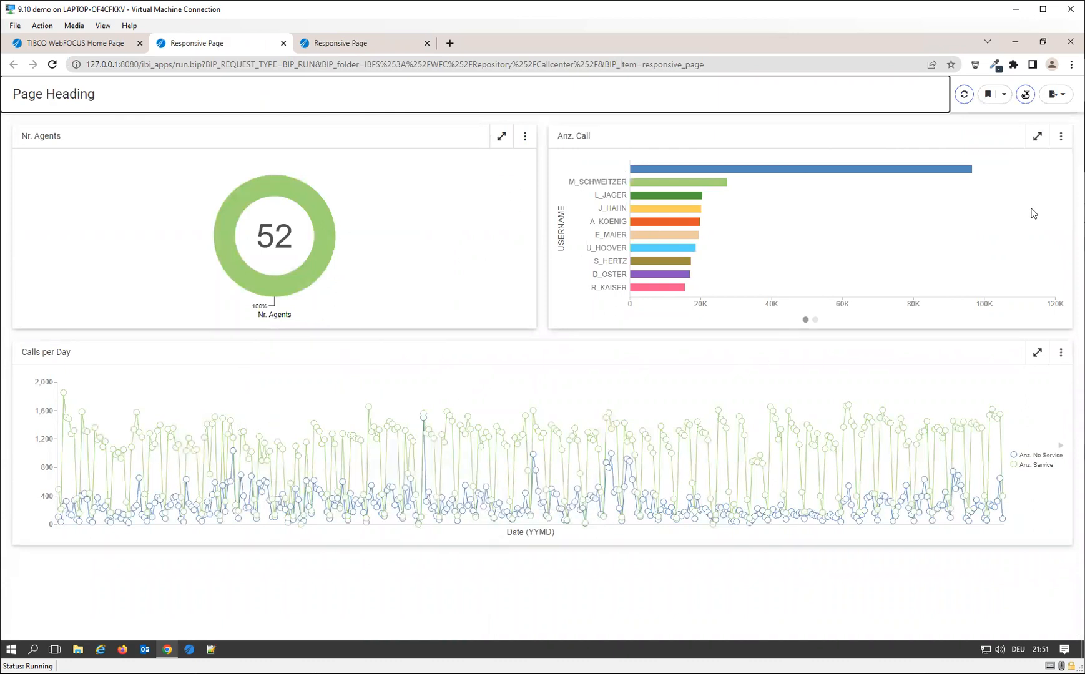
Restore the window to phone width, close the filter dialog, and review the page down to Nr. Calls by Status
{"action": "left_click", "coordinate": [1041, 41]}
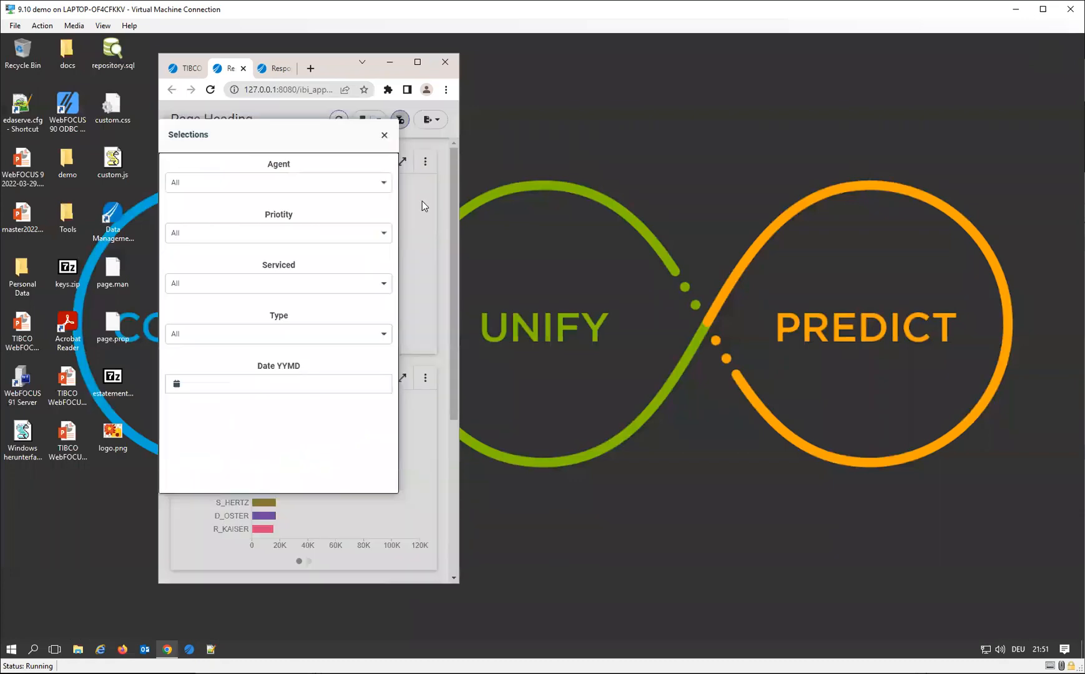
{"action": "left_click", "coordinate": [384, 136]}
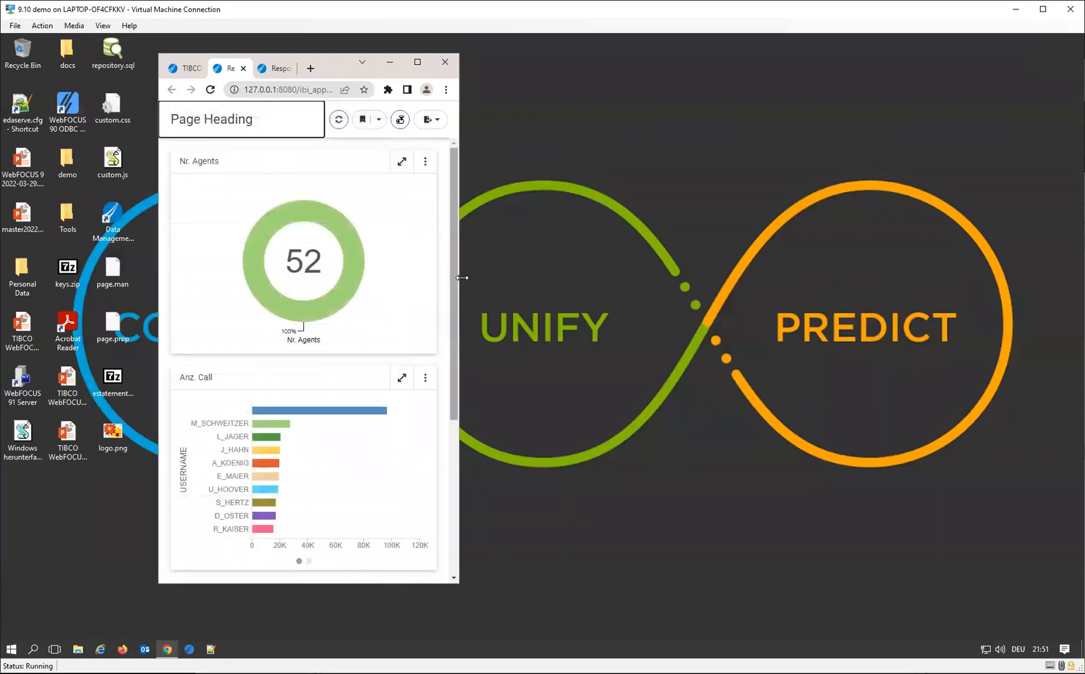
{"action": "left_click_drag", "start_coordinate": [457, 284], "coordinate": [477, 522]}
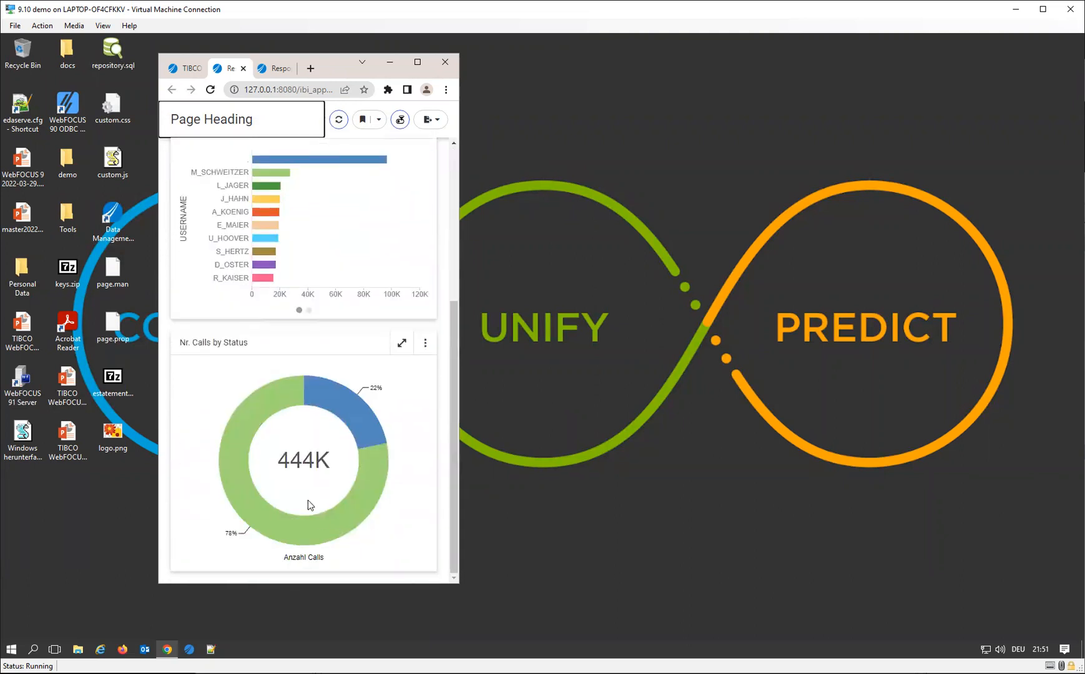
Review the page in a much wider window, and narrow it to slightly above phone width to check the stack down to Calls per Day
{"action": "left_click_drag", "start_coordinate": [465, 453], "coordinate": [875, 406]}
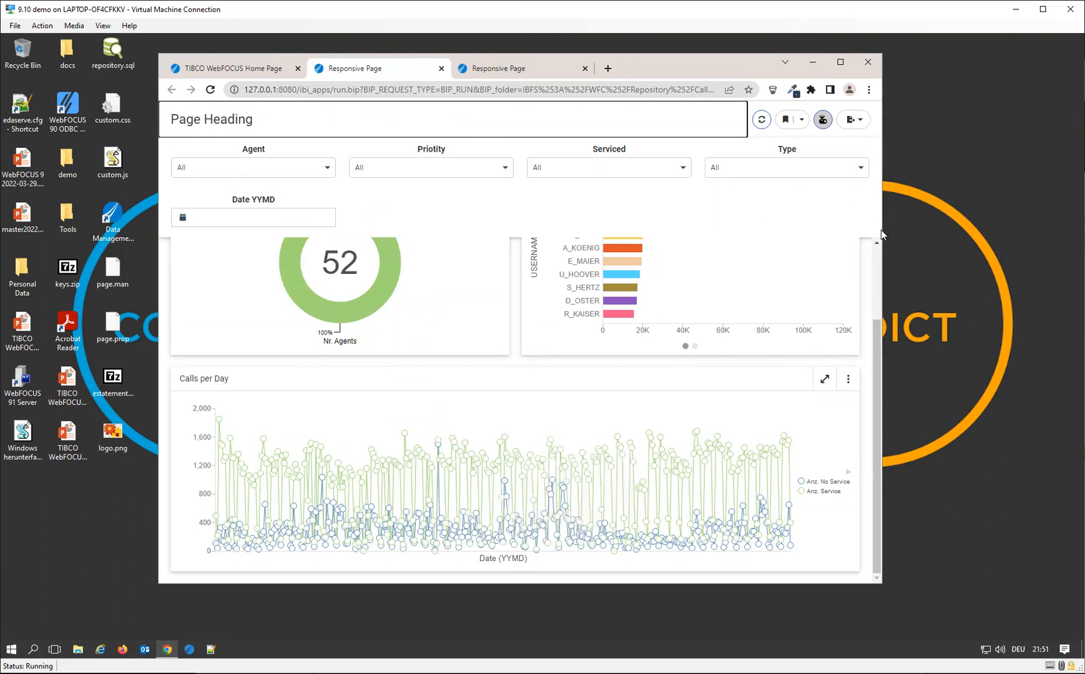
{"action": "left_click_drag", "start_coordinate": [876, 234], "coordinate": [528, 234]}
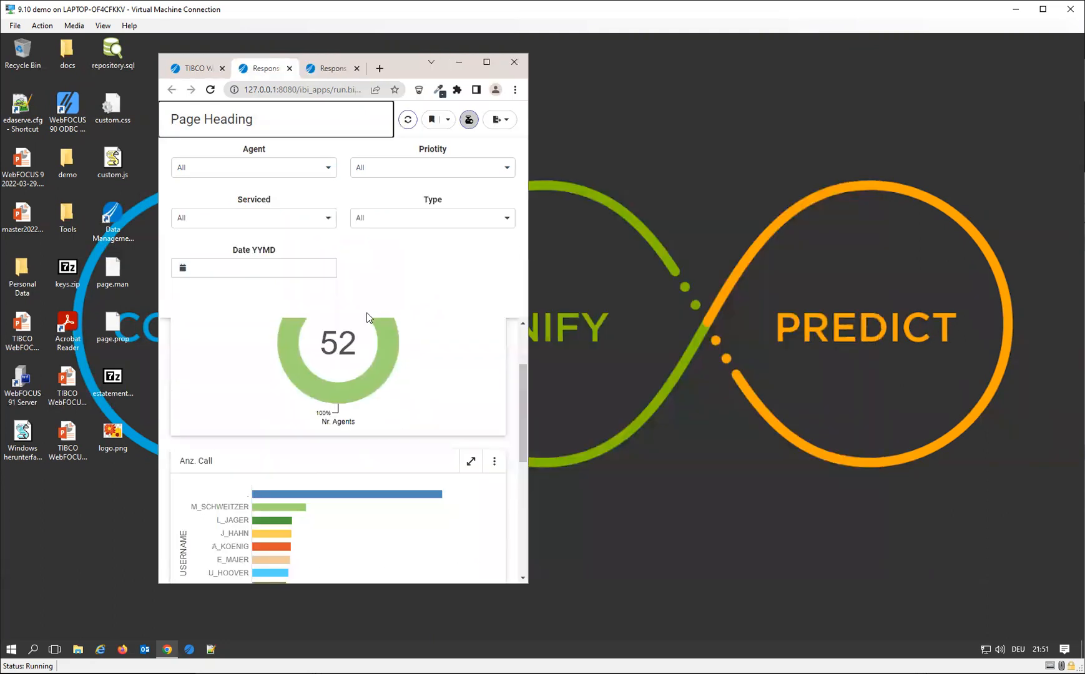
{"action": "scroll", "coordinate": [369, 317], "scroll_direction": "down", "scroll_amount": 3}
{"action": "scroll", "coordinate": [357, 476], "scroll_direction": "down", "scroll_amount": 2}
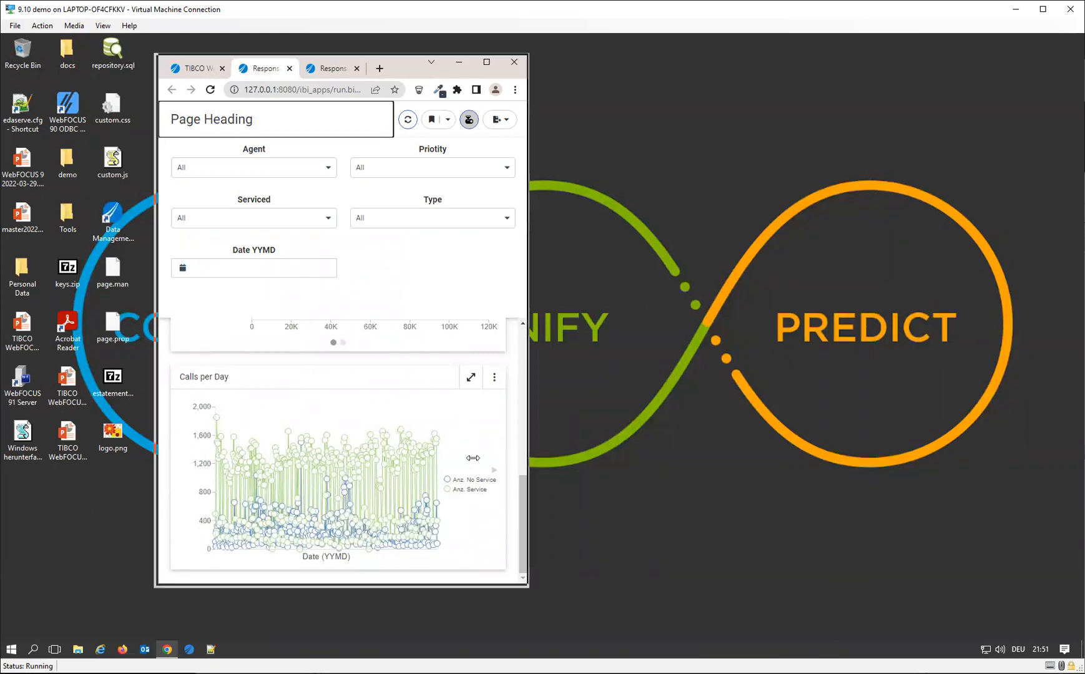
Narrow the window back to phone width, dismiss the filter dialog, and look through the stacked containers up and down
{"action": "left_click_drag", "start_coordinate": [528, 451], "coordinate": [460, 451]}
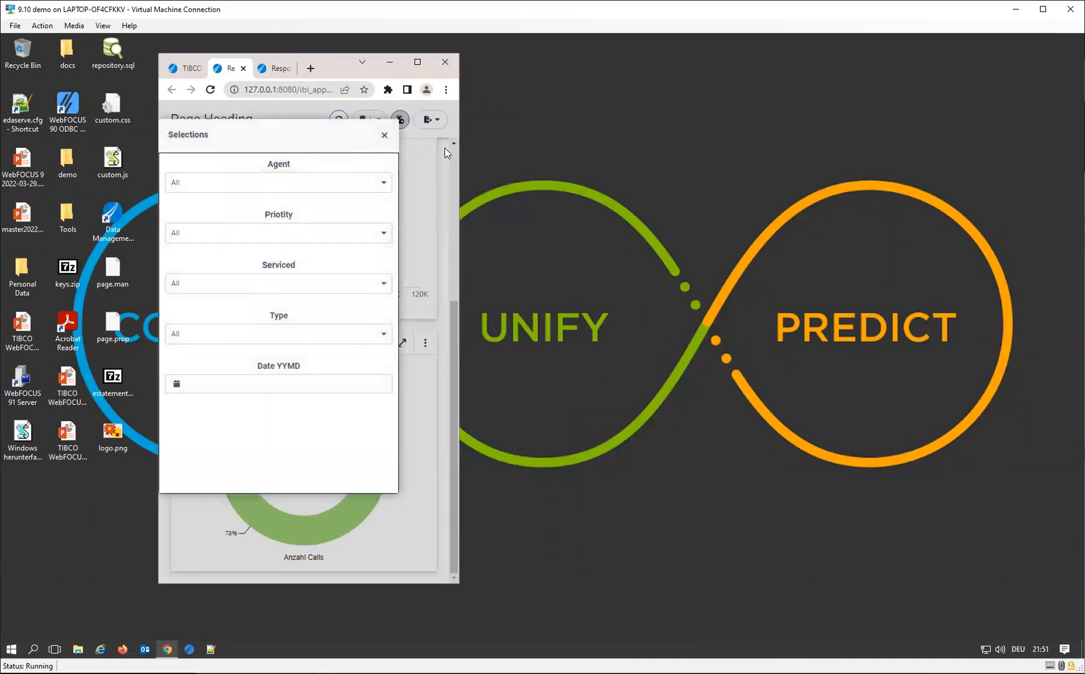
{"action": "left_click", "coordinate": [386, 136]}
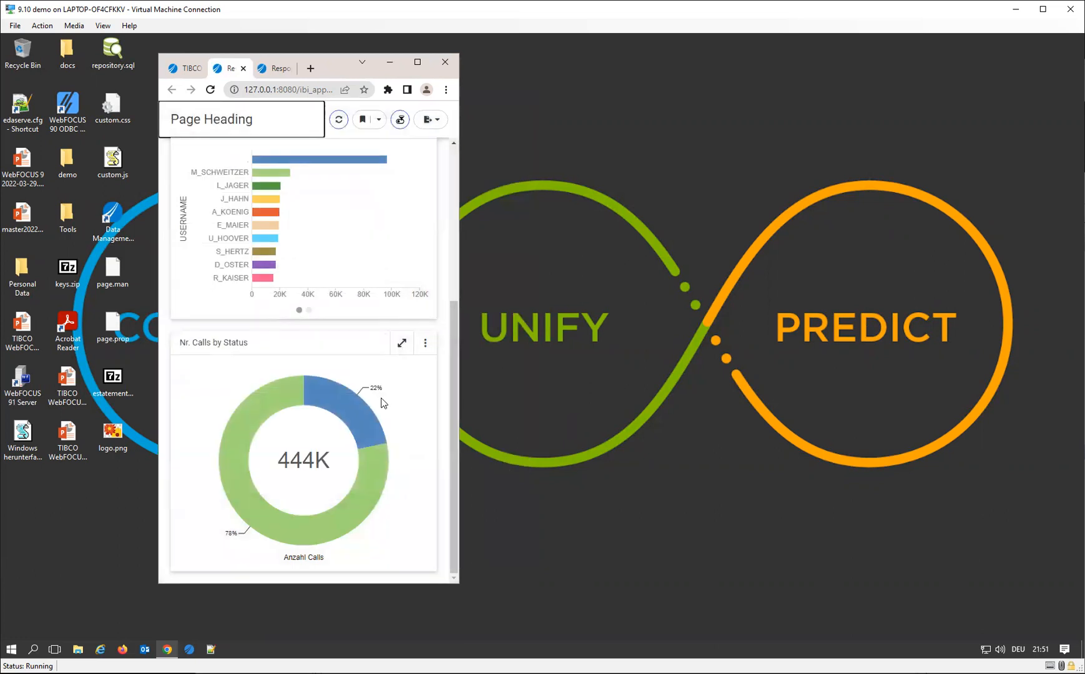
{"action": "scroll", "coordinate": [383, 403], "scroll_direction": "up", "scroll_amount": 4}
{"action": "scroll", "coordinate": [308, 468], "scroll_direction": "down", "scroll_amount": 4}
{"action": "scroll", "coordinate": [374, 478], "scroll_direction": "up", "scroll_amount": 4}
{"action": "scroll", "coordinate": [328, 441], "scroll_direction": "down", "scroll_amount": 4}
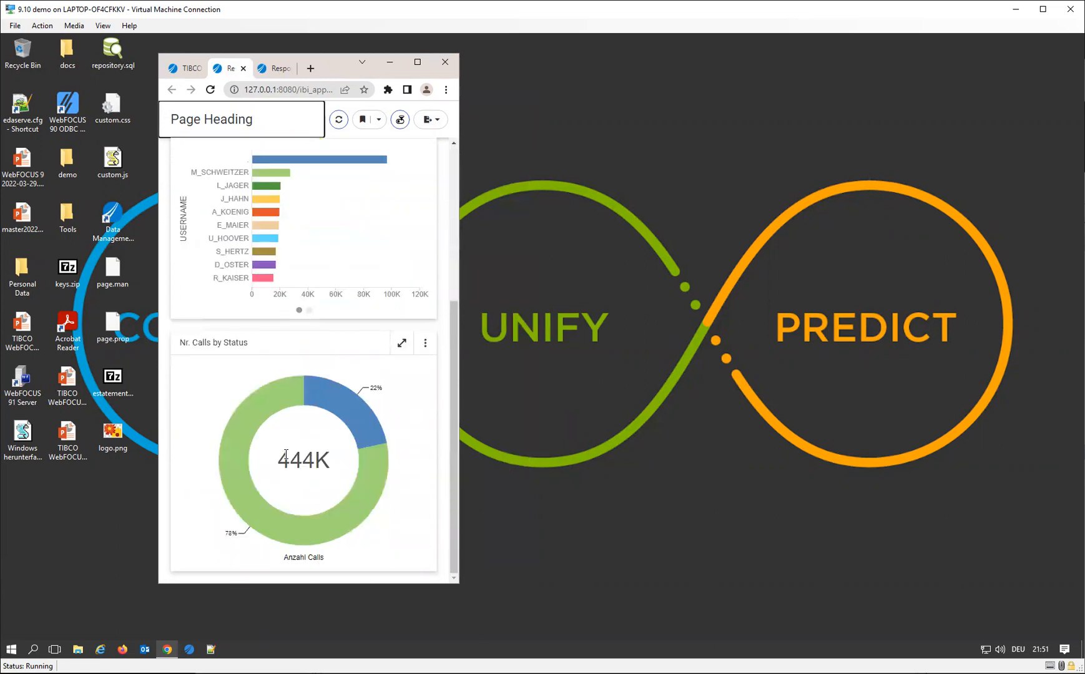